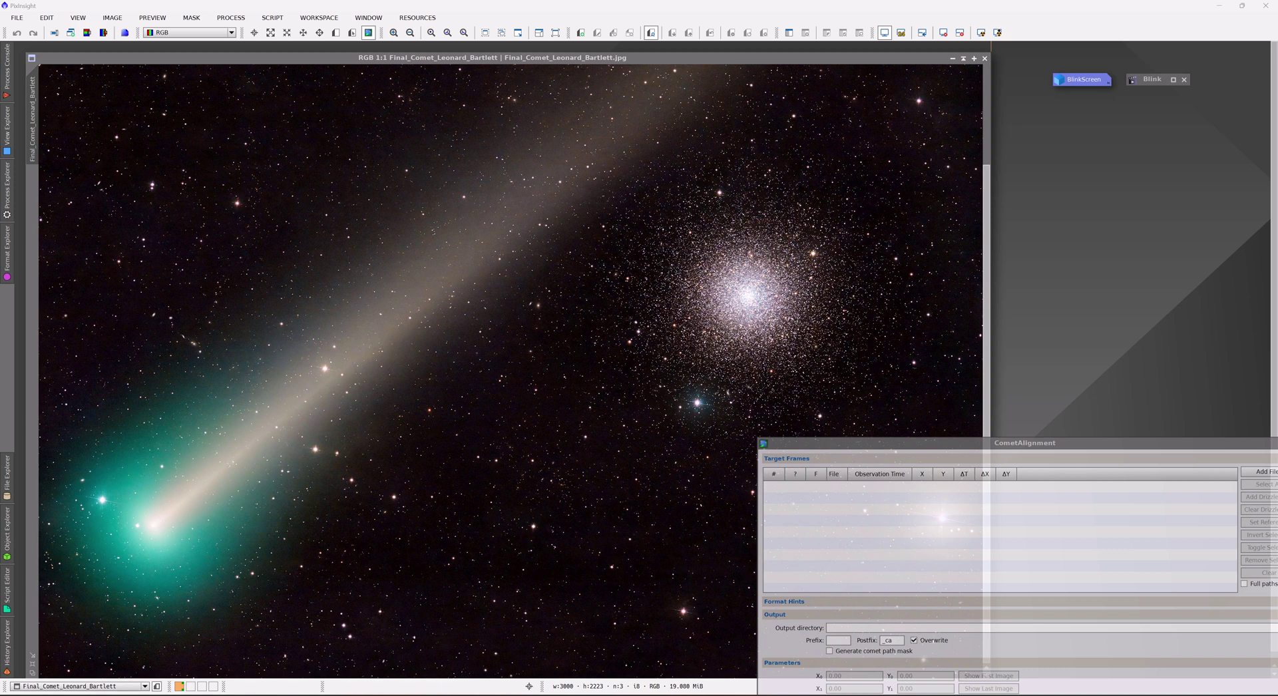
# From the Comet Academy page, open the C/2023 A3 Tsuchinshan-ATLAS Planning article.
pyautogui.click(688, 657)
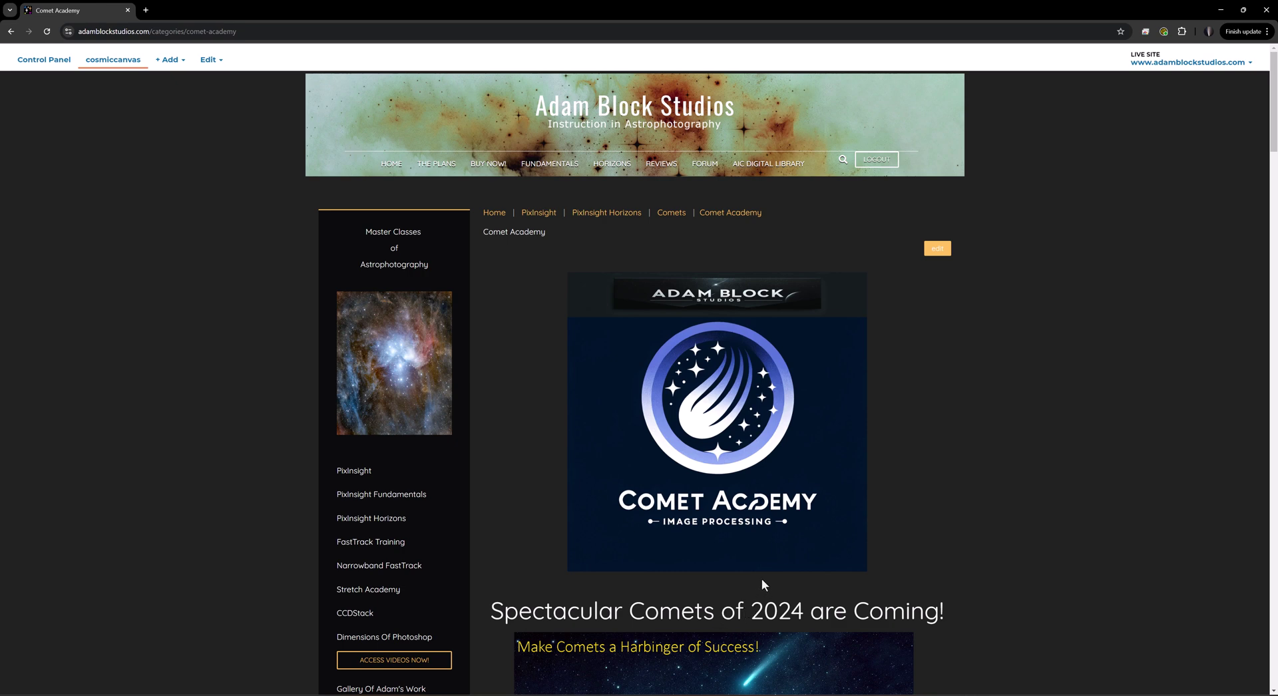
pyautogui.scroll(-8, 761, 580)
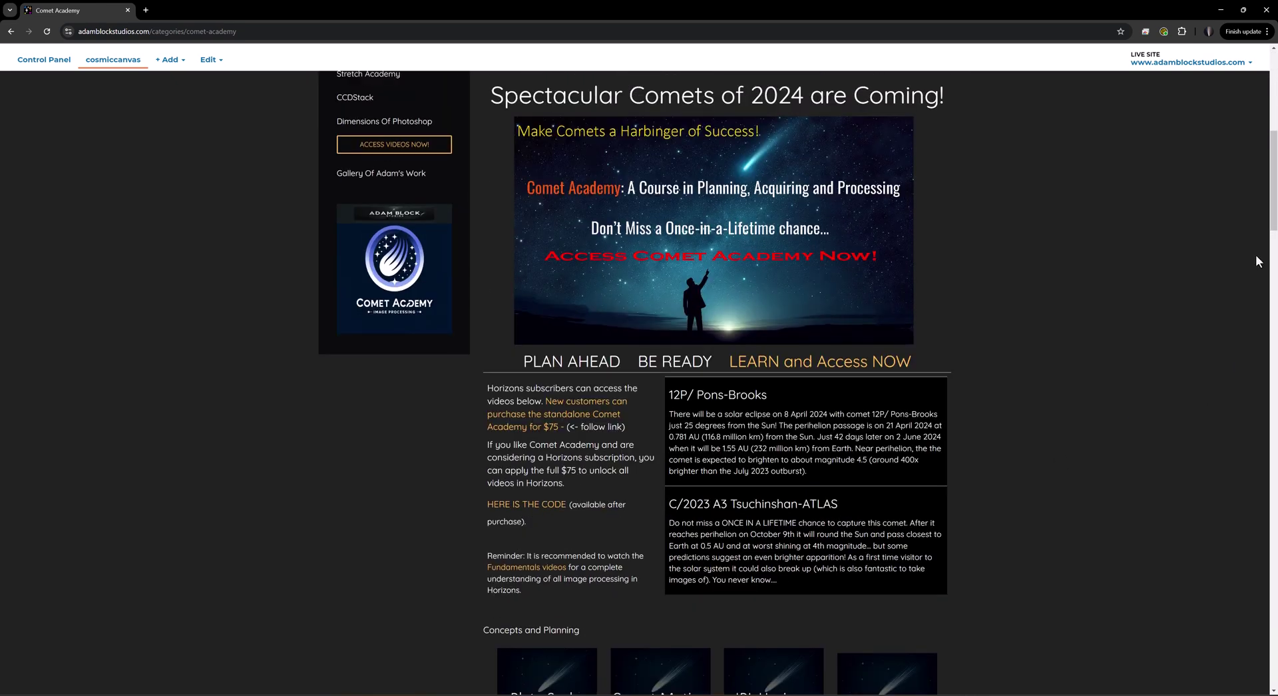
pyautogui.scroll(-6, 1043, 424)
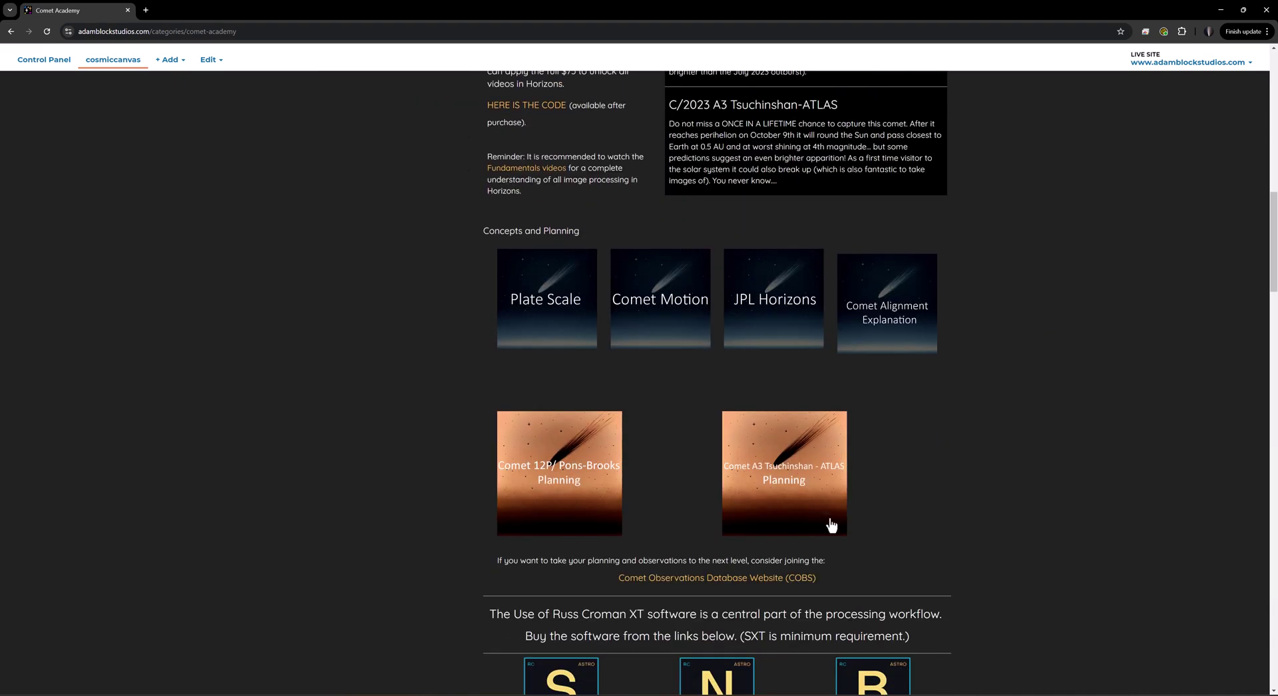
pyautogui.click(797, 485)
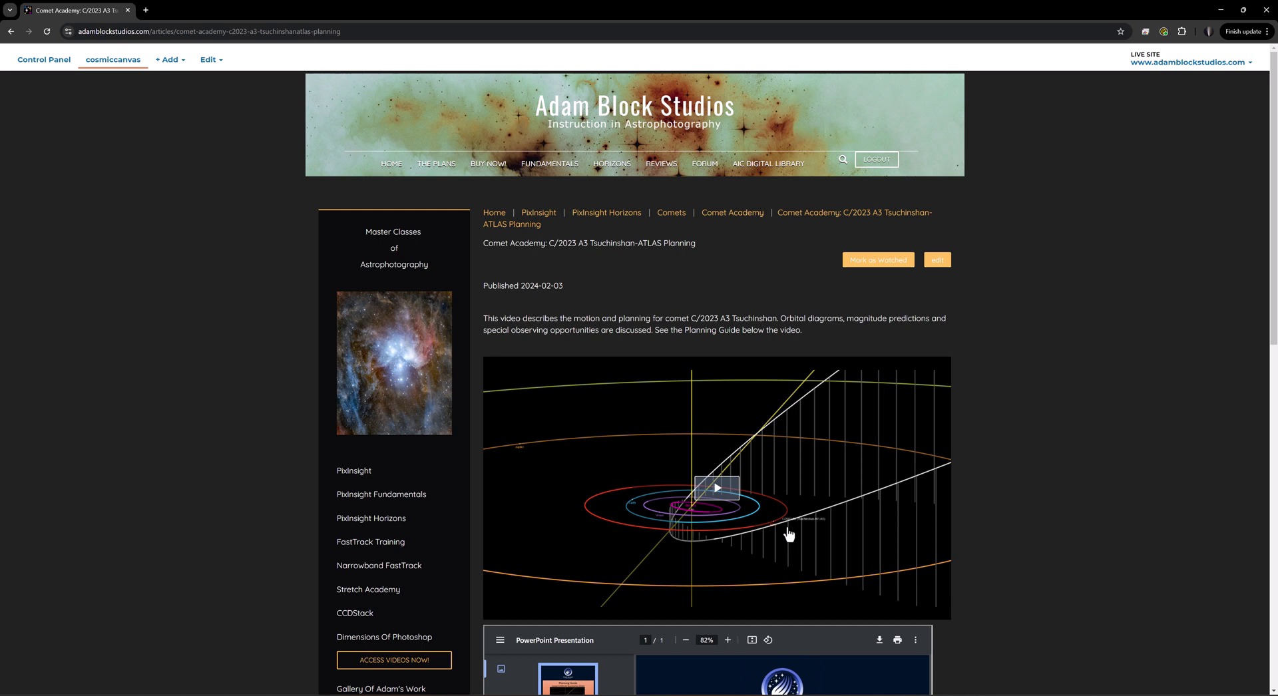
# Scroll down the Tsuchinshan-ATLAS article to reveal the full Planning Guide slide.
pyautogui.scroll(-1, 792, 526)
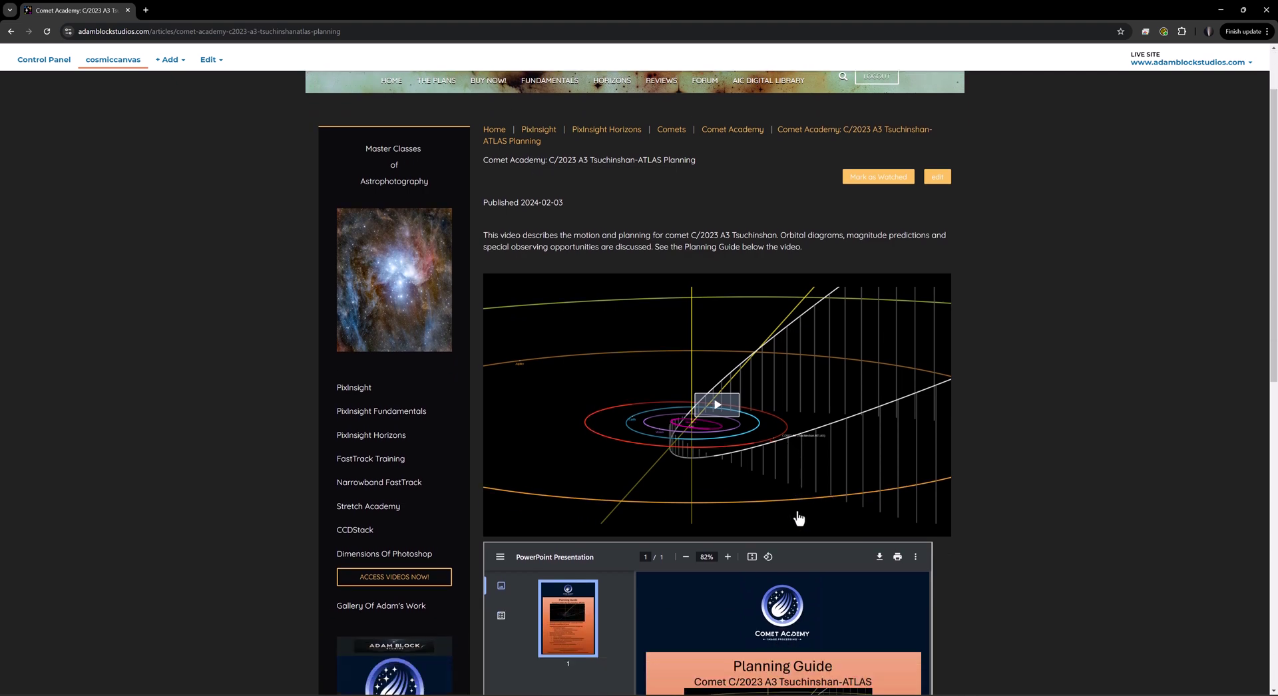
pyautogui.scroll(-4, 795, 498)
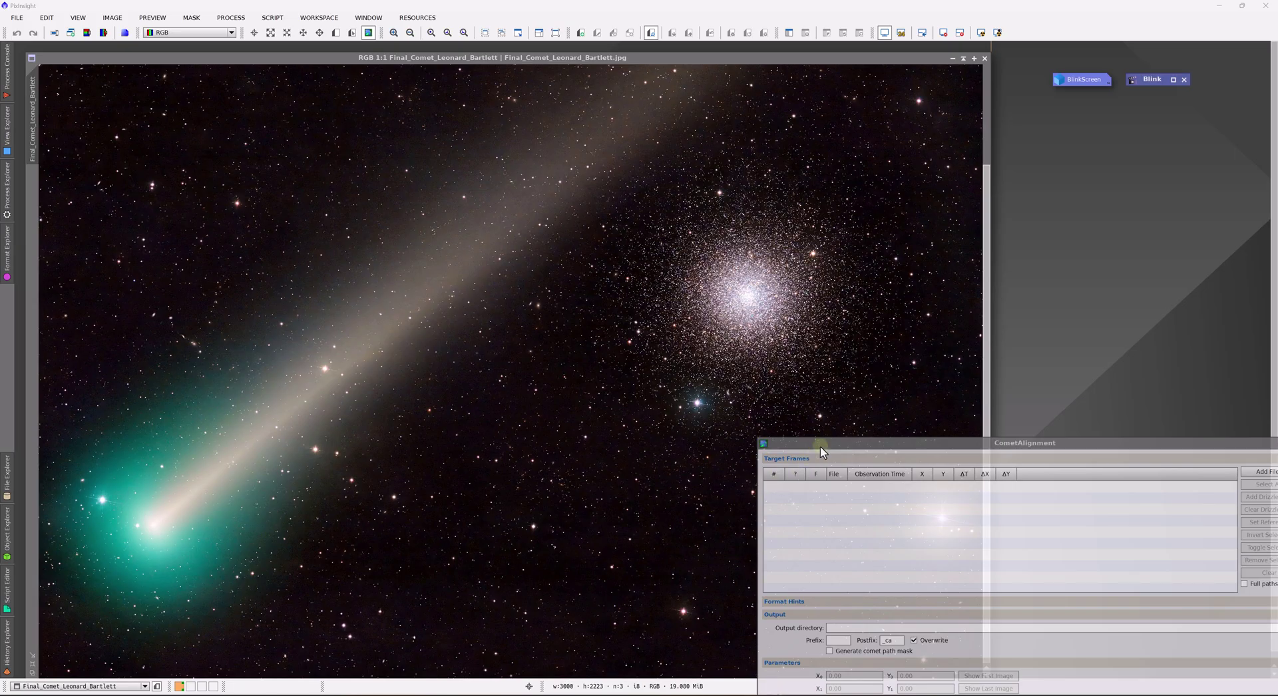
# Move the CometAlignment window into the middle of the PixInsight workspace.
pyautogui.moveTo(820, 449); pyautogui.dragTo(493, 168)
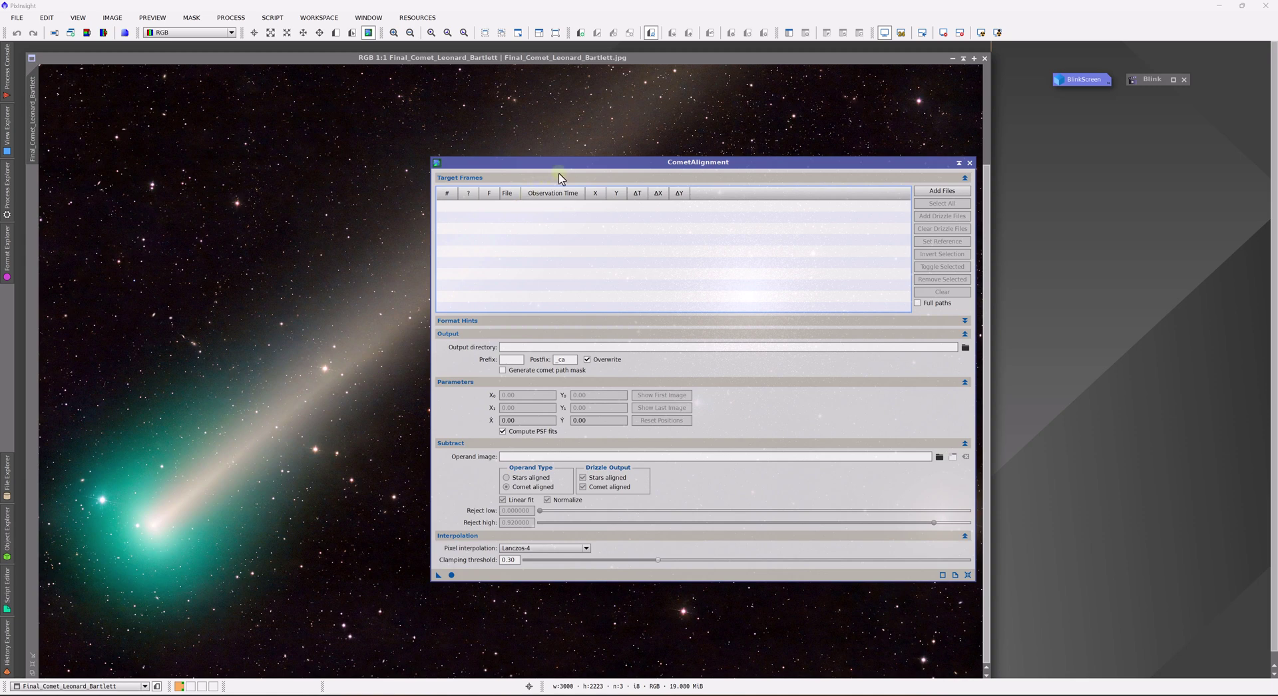
pyautogui.moveTo(576, 163); pyautogui.dragTo(569, 160)
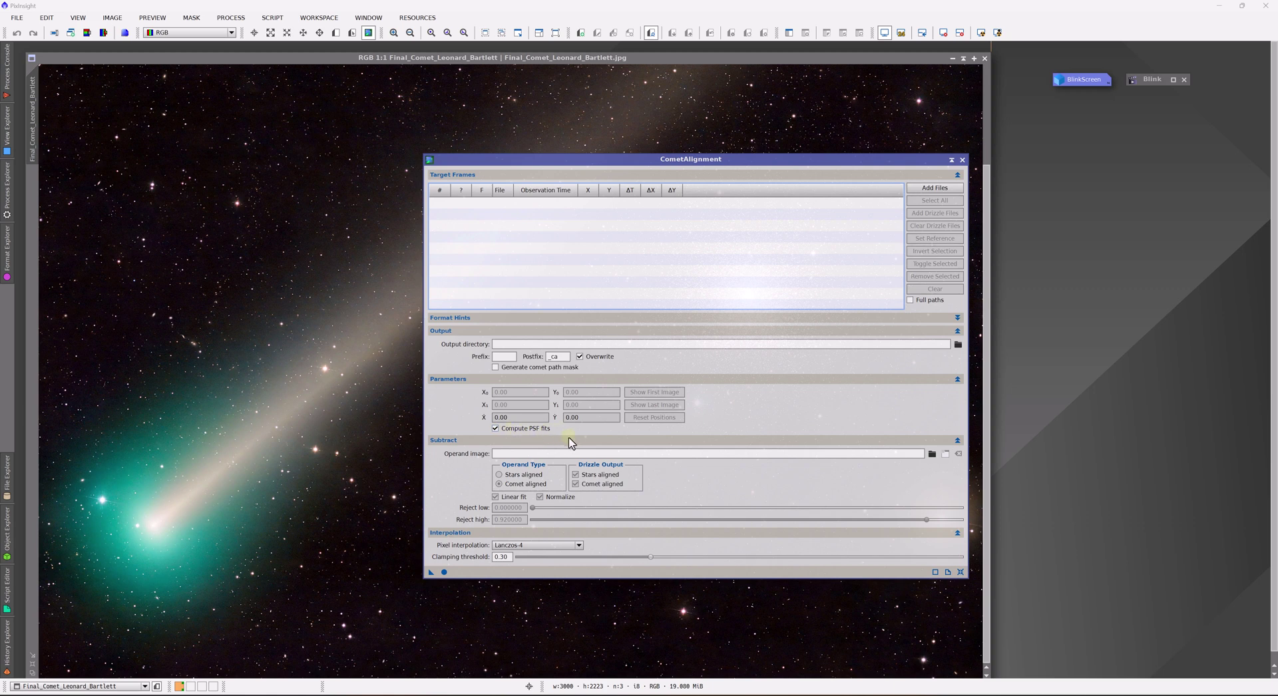
# Open the BlinkScreen comet image, moving it and CometAlignment aside.
pyautogui.doubleClick(1083, 80)
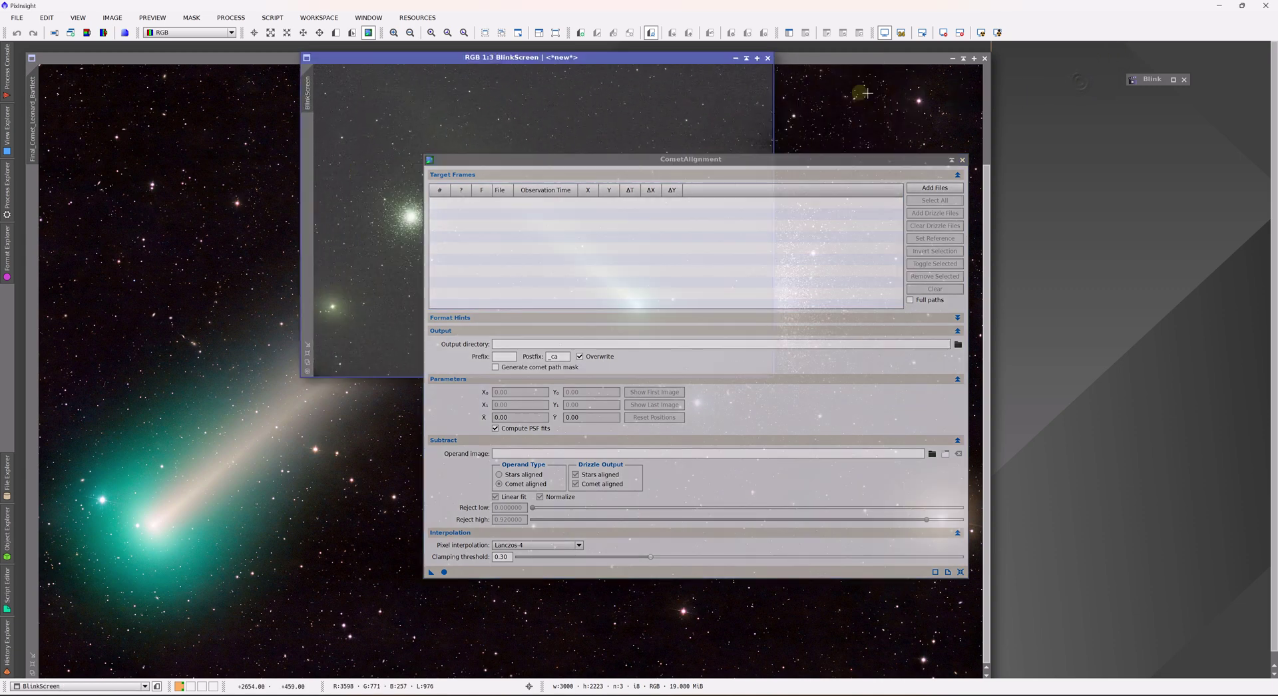
pyautogui.moveTo(634, 160); pyautogui.dragTo(515, 463)
pyautogui.moveTo(574, 56); pyautogui.dragTo(408, 130)
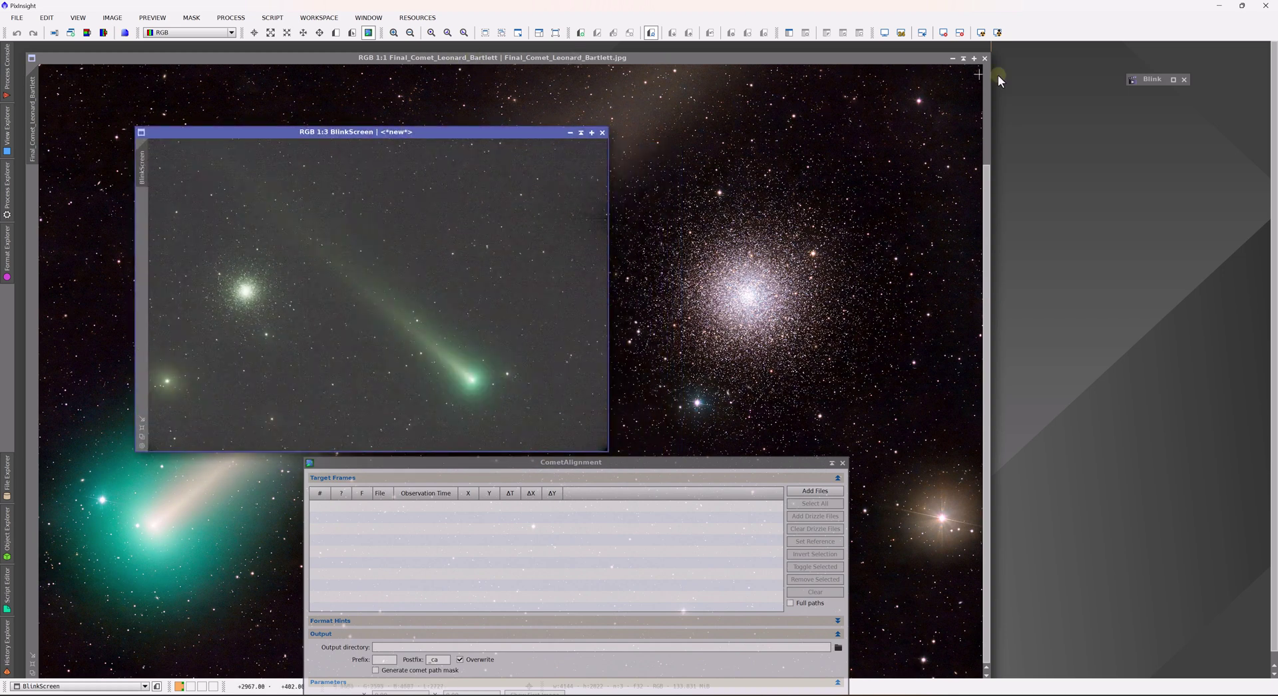
# Open Blink with the Leonard light frames, zoom BlinkScreen in, and play the animation.
pyautogui.doubleClick(1137, 79)
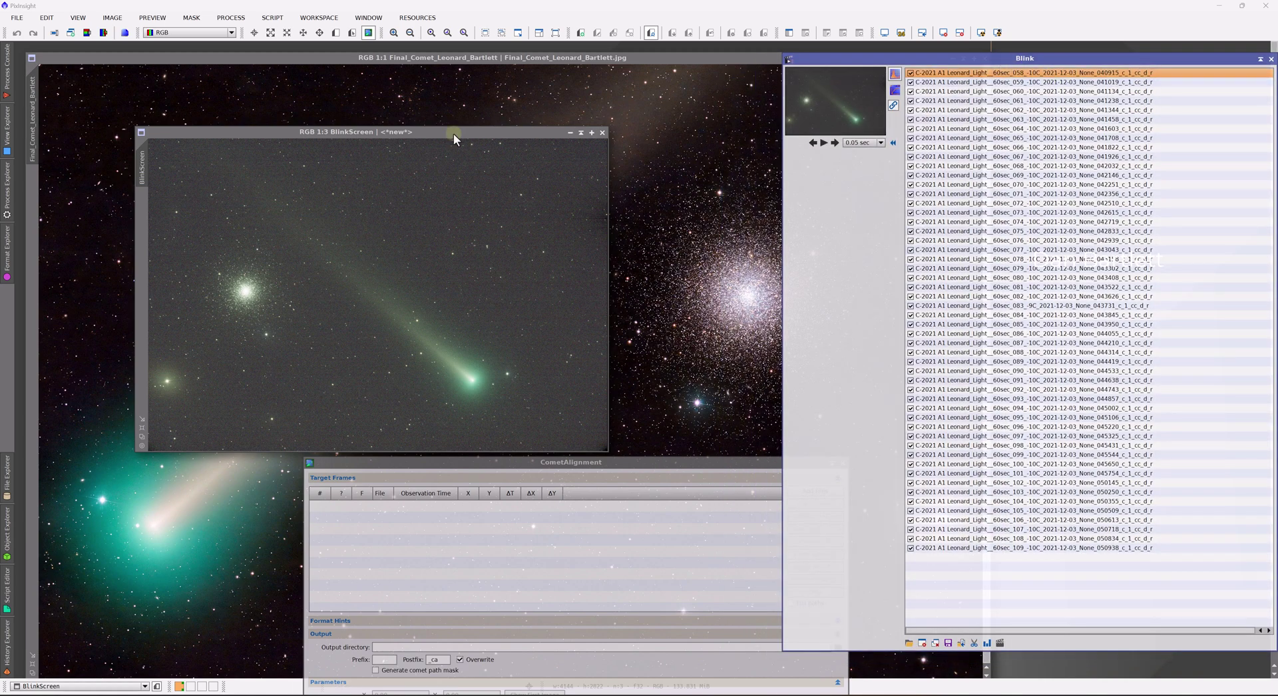
pyautogui.moveTo(453, 133); pyautogui.dragTo(471, 104)
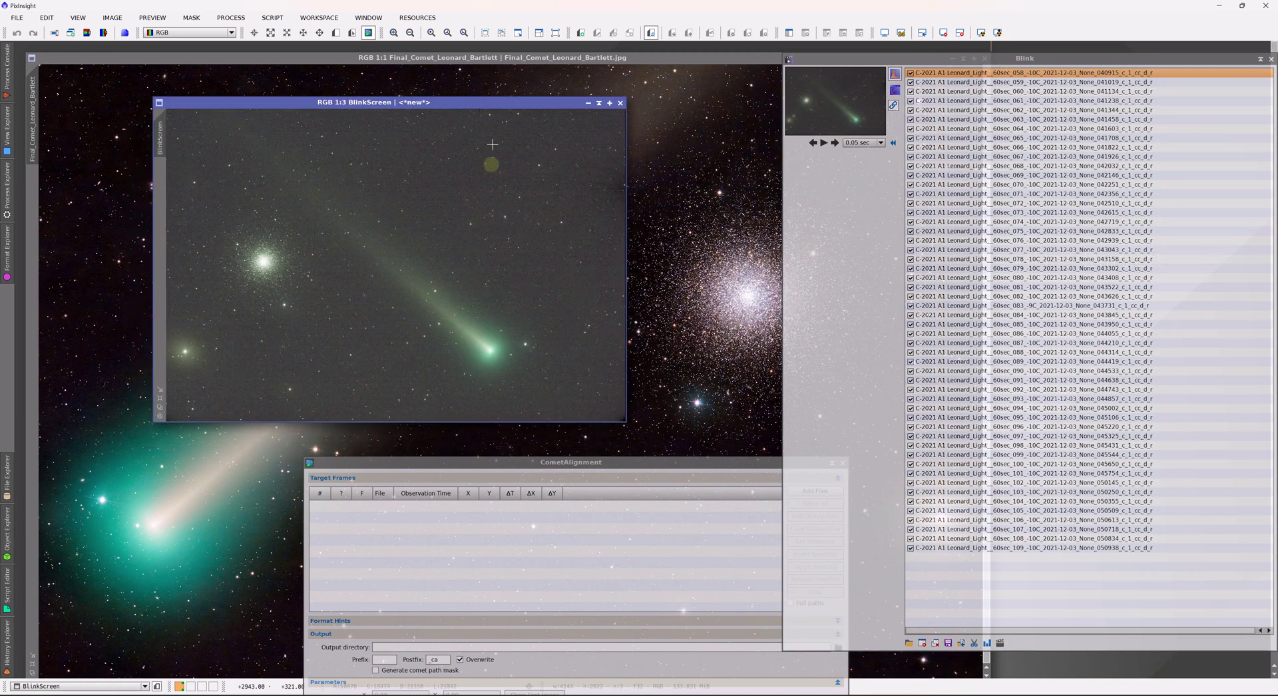
pyautogui.scroll(2, 555, 344)
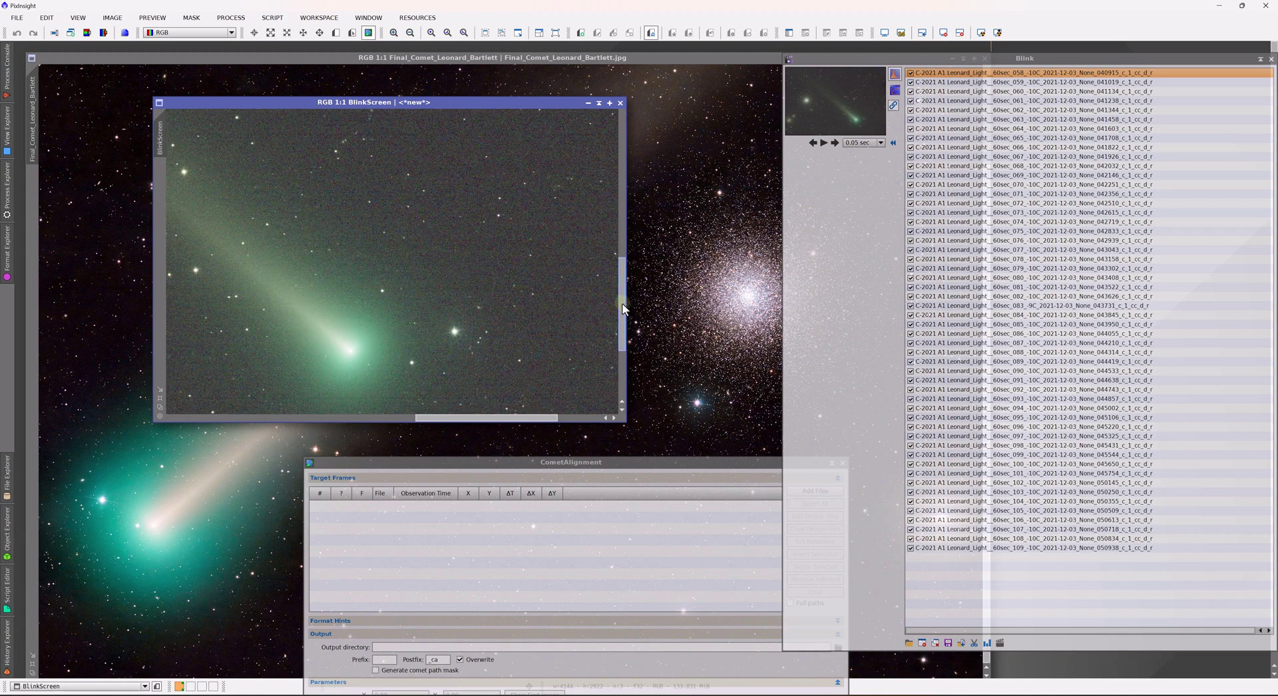
pyautogui.moveTo(623, 309); pyautogui.dragTo(619, 337)
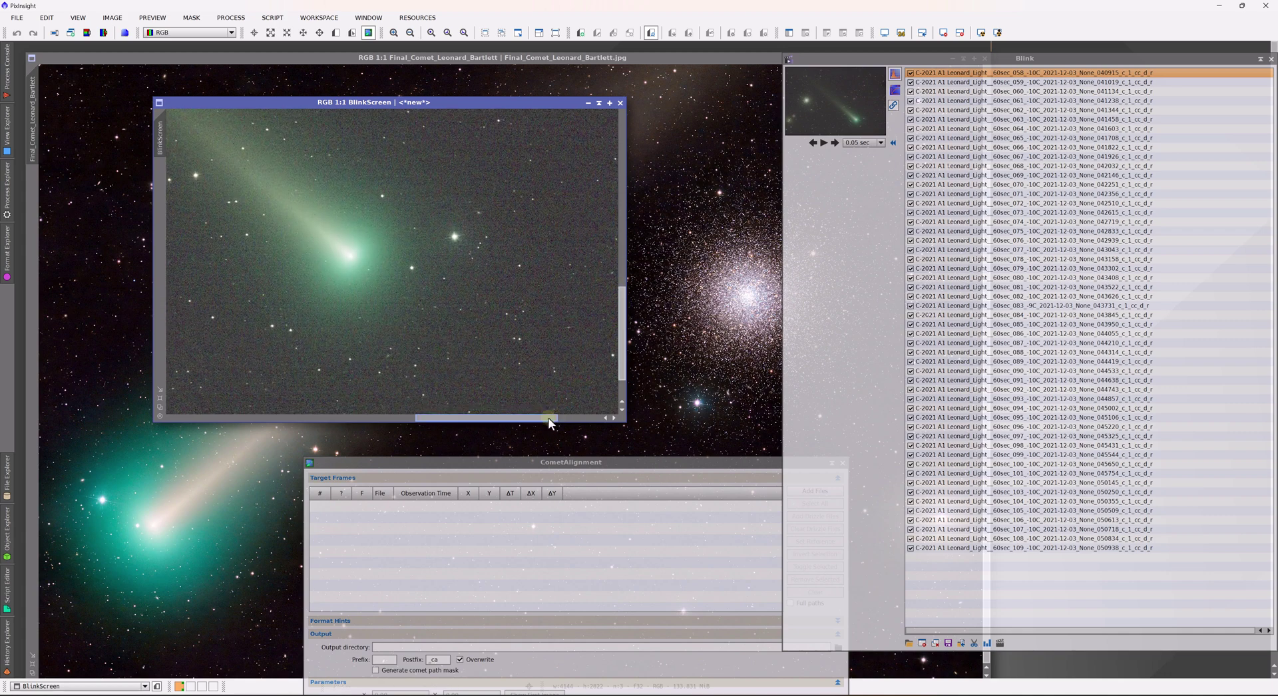
pyautogui.moveTo(548, 417); pyautogui.dragTo(538, 418)
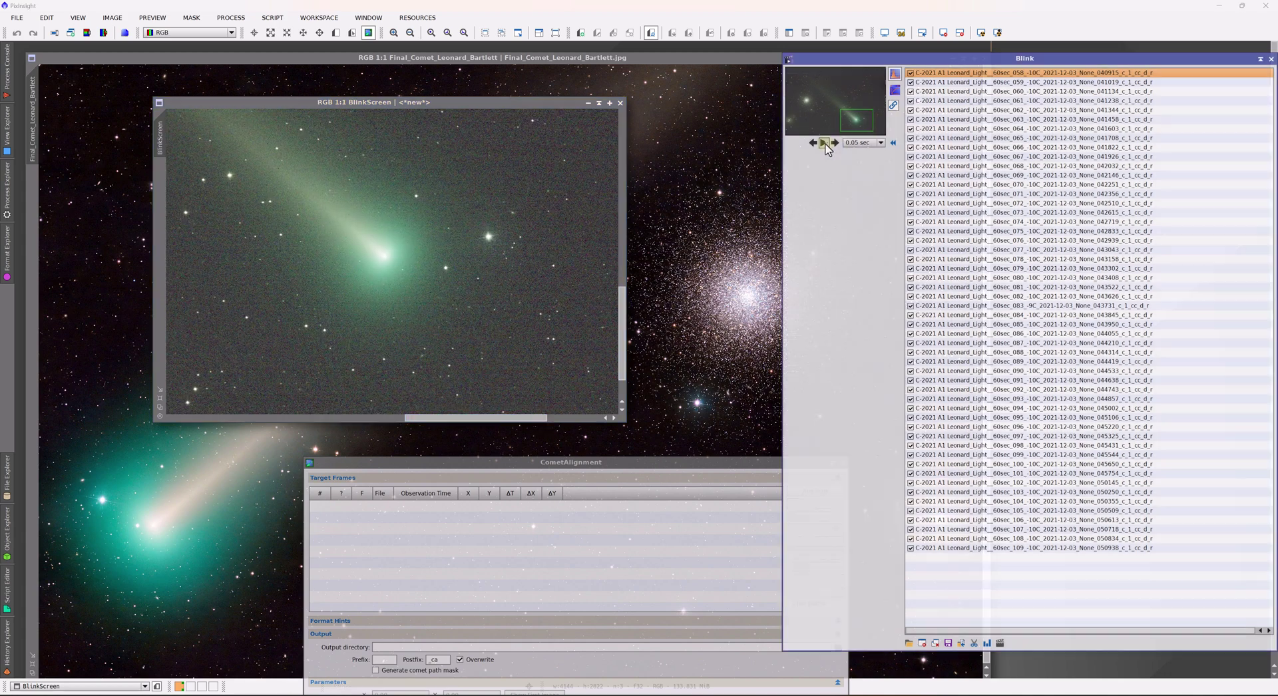
pyautogui.click(825, 143)
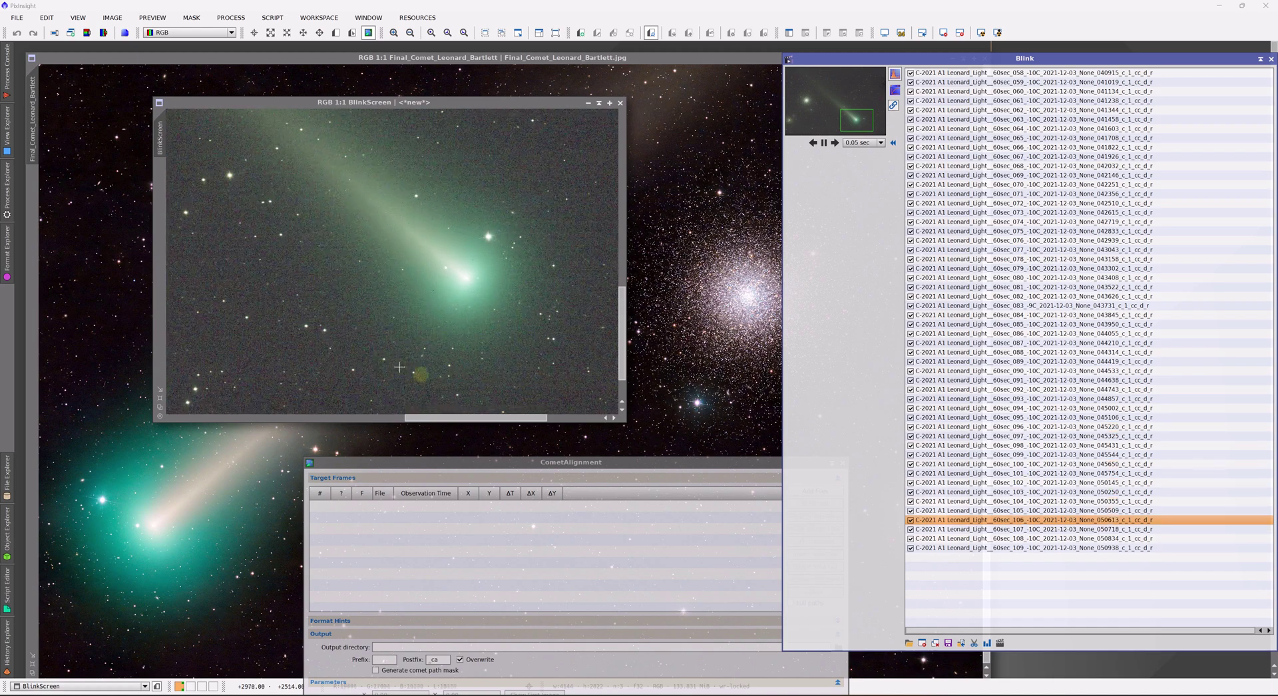
# Pause the animation, iconize Blink and BlinkScreen, and reposition CometAlignment.
pyautogui.click(824, 142)
pyautogui.moveTo(707, 466); pyautogui.dragTo(644, 176)
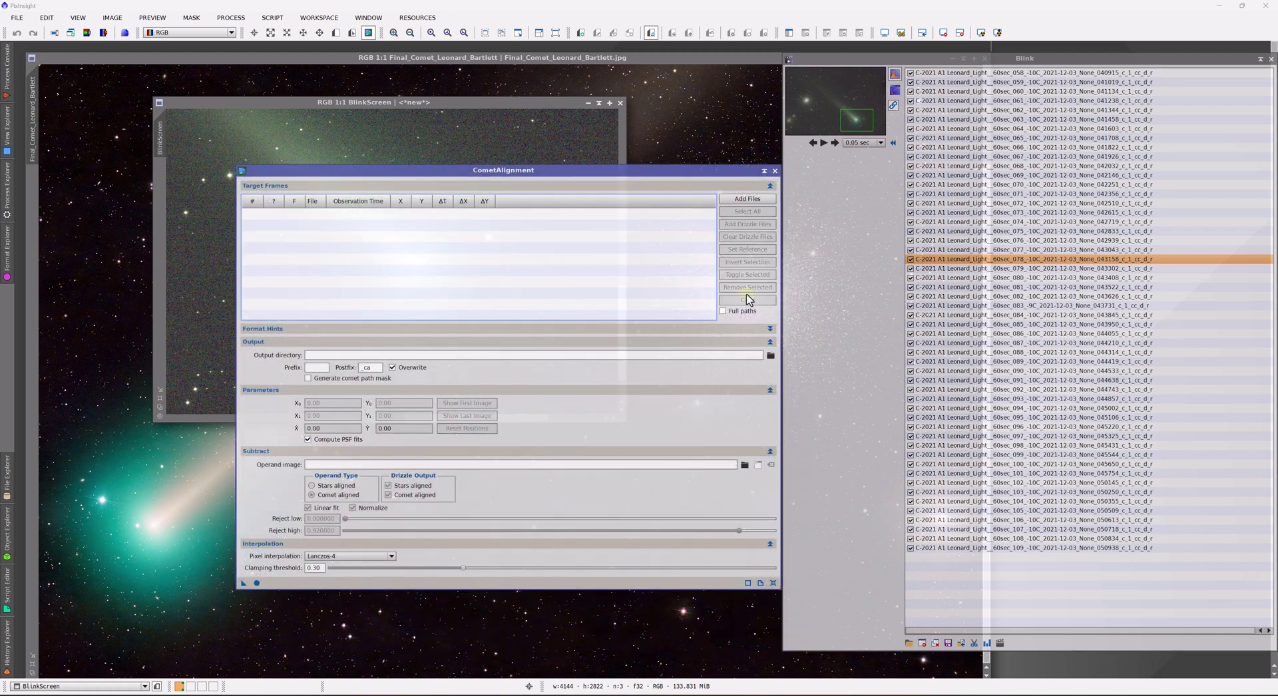
pyautogui.click(1261, 59)
pyautogui.moveTo(595, 175); pyautogui.dragTo(963, 197)
pyautogui.click(588, 103)
# Add all the Leonard light frames as CometAlignment target frames.
pyautogui.click(1115, 220)
pyautogui.click(385, 304)
pyautogui.hotkey('ctrl', 'a')
pyautogui.click(1185, 677)
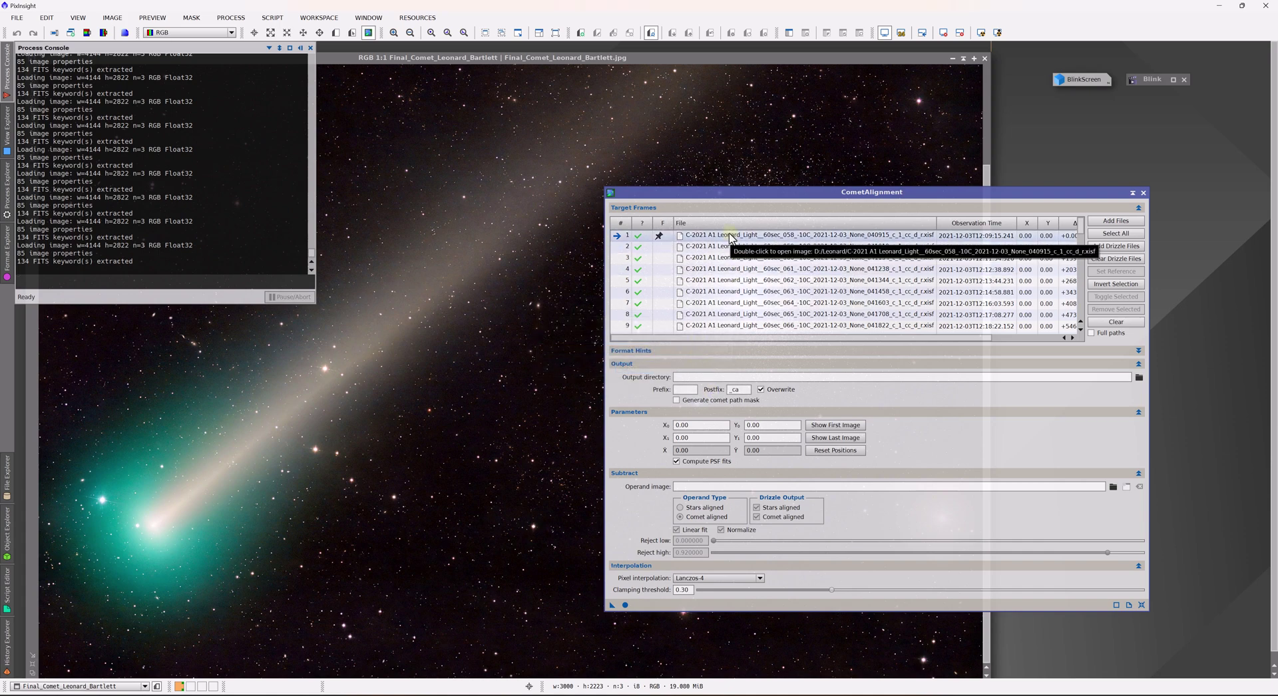
# Open the first target frame, zoom in, and place an initial comet marker.
pyautogui.doubleClick(730, 237)
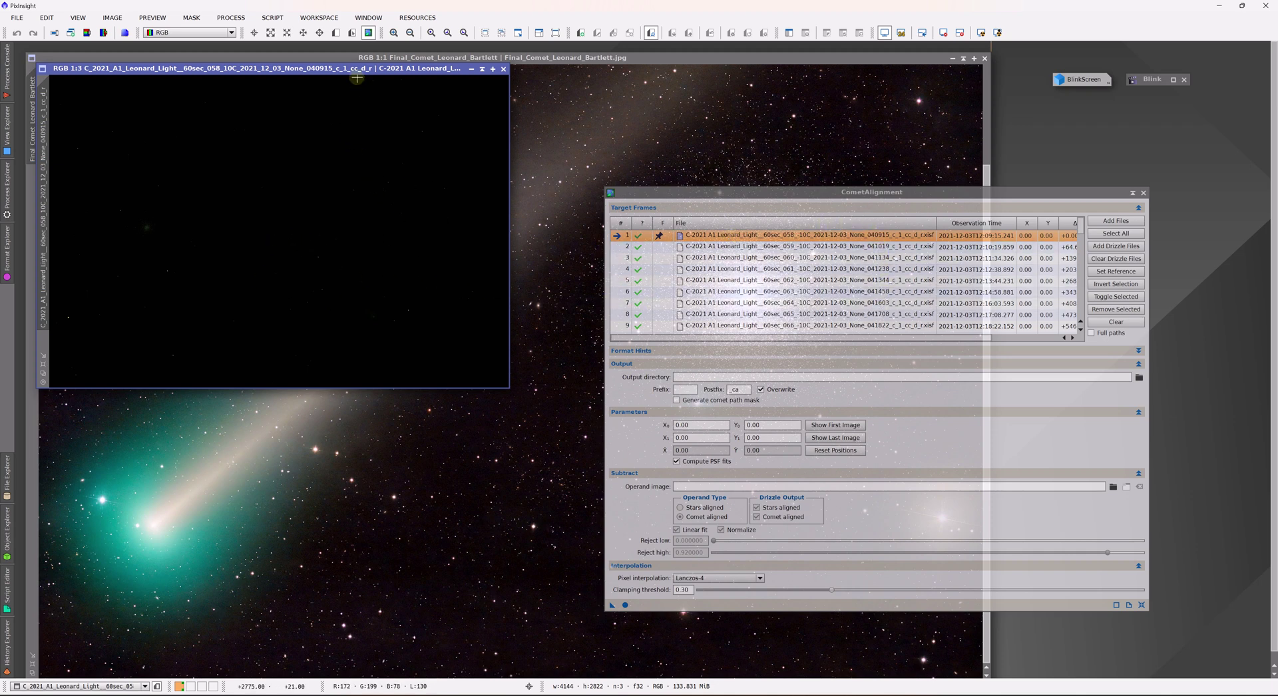
pyautogui.moveTo(351, 73); pyautogui.dragTo(418, 130)
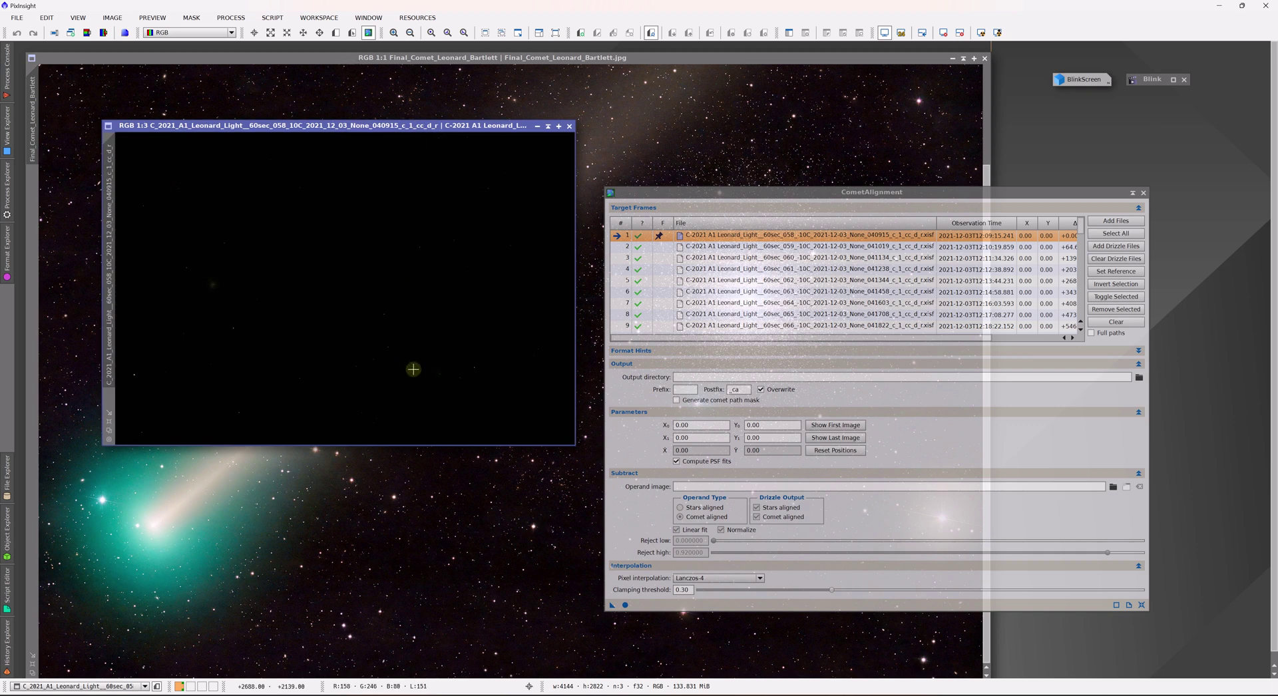
pyautogui.scroll(4, 412, 369)
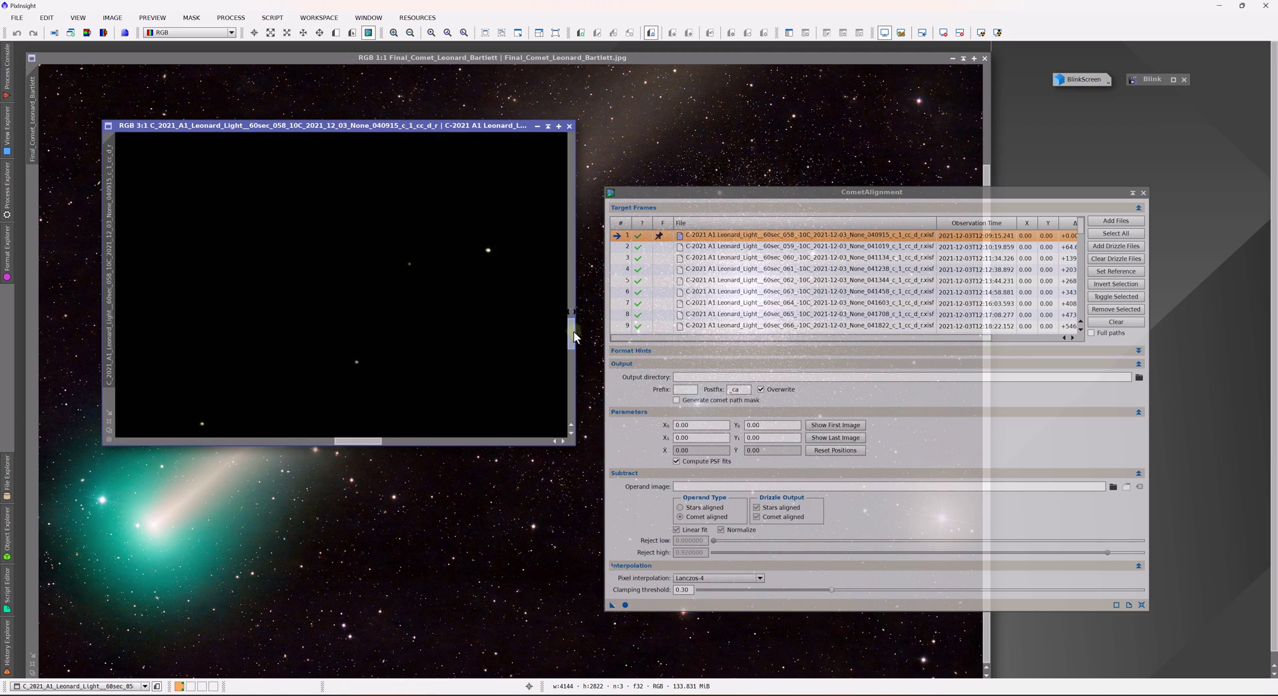
pyautogui.hscroll(4, 409, 415)
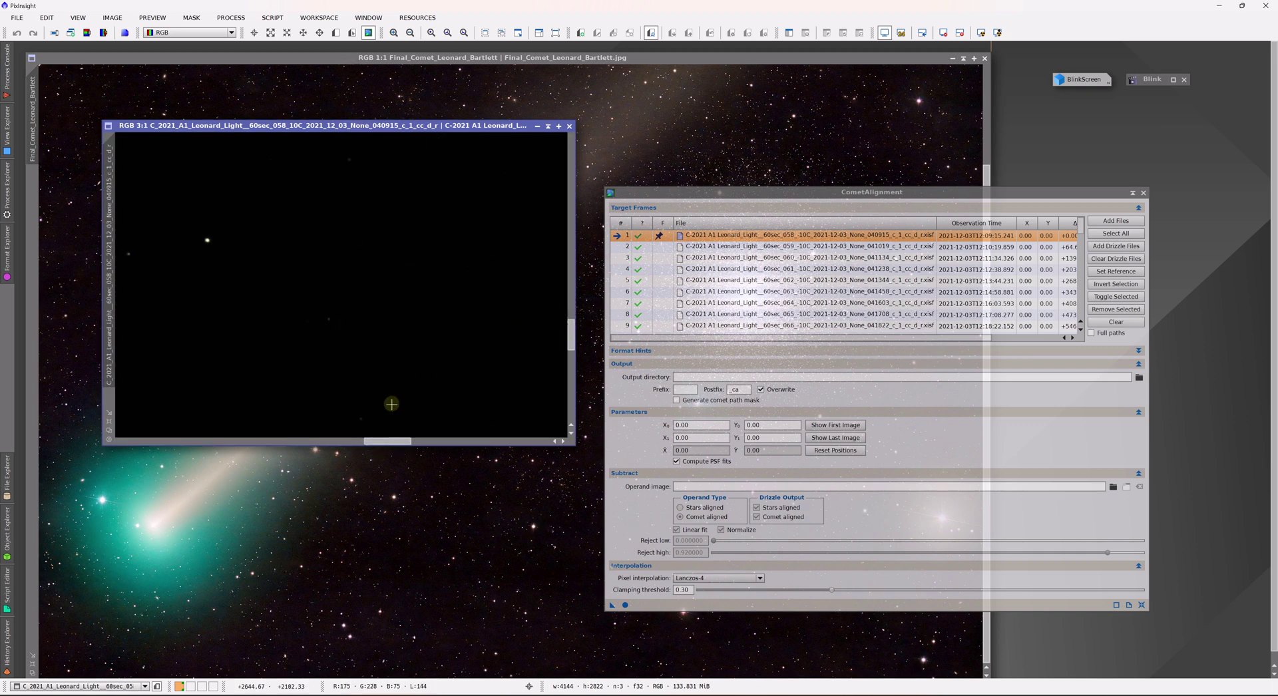
pyautogui.click(391, 400)
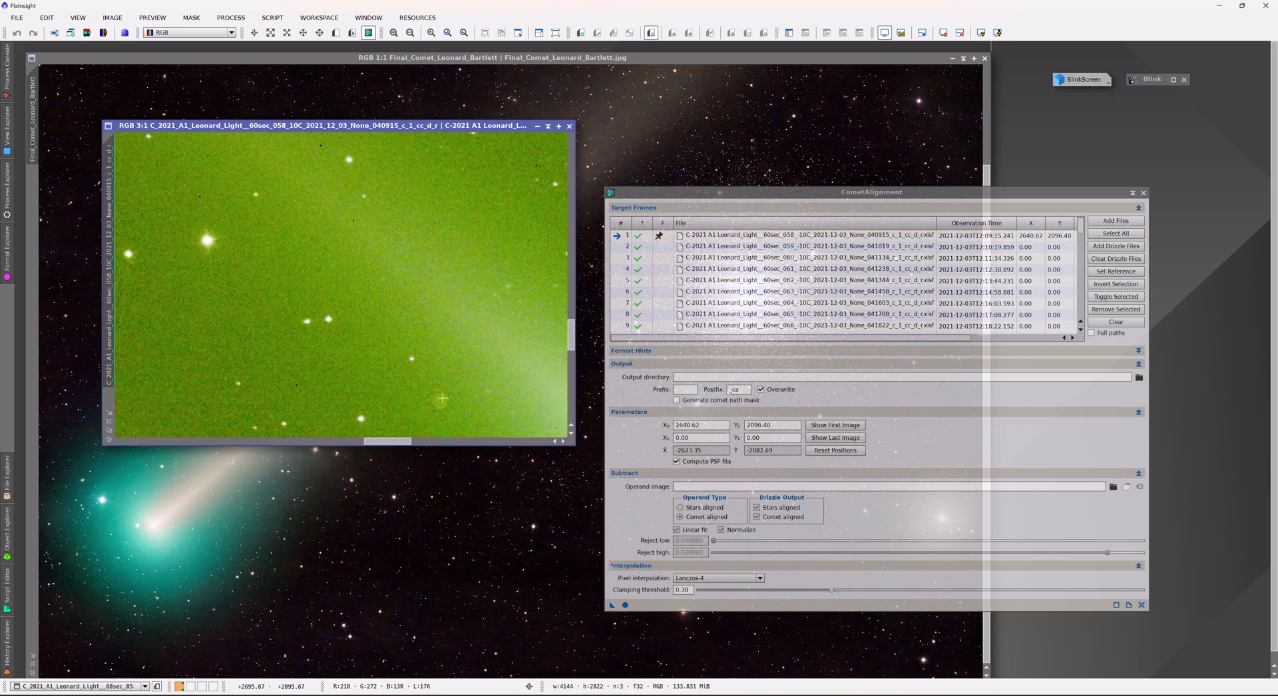
pyautogui.hscroll(3, 403, 444)
pyautogui.moveTo(577, 341); pyautogui.dragTo(571, 362)
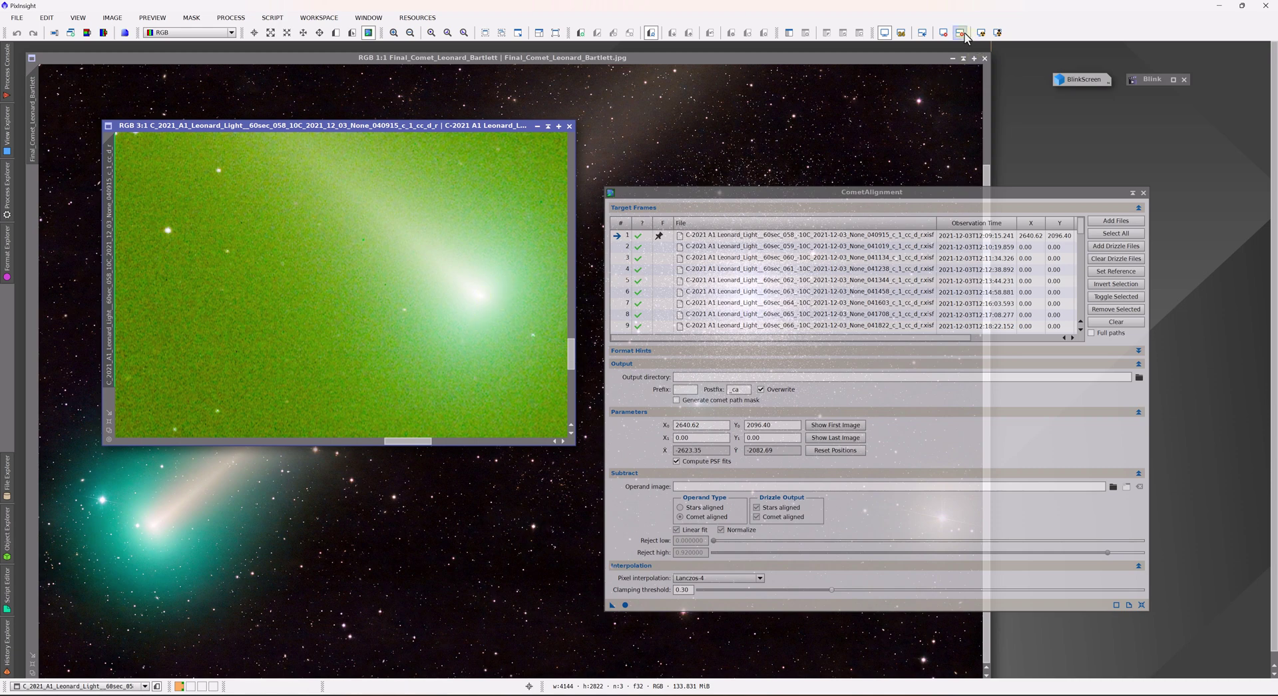
# Disable the STF and refine the nucleus marker to X 2926.29, Y 2181.33.
pyautogui.click(960, 33)
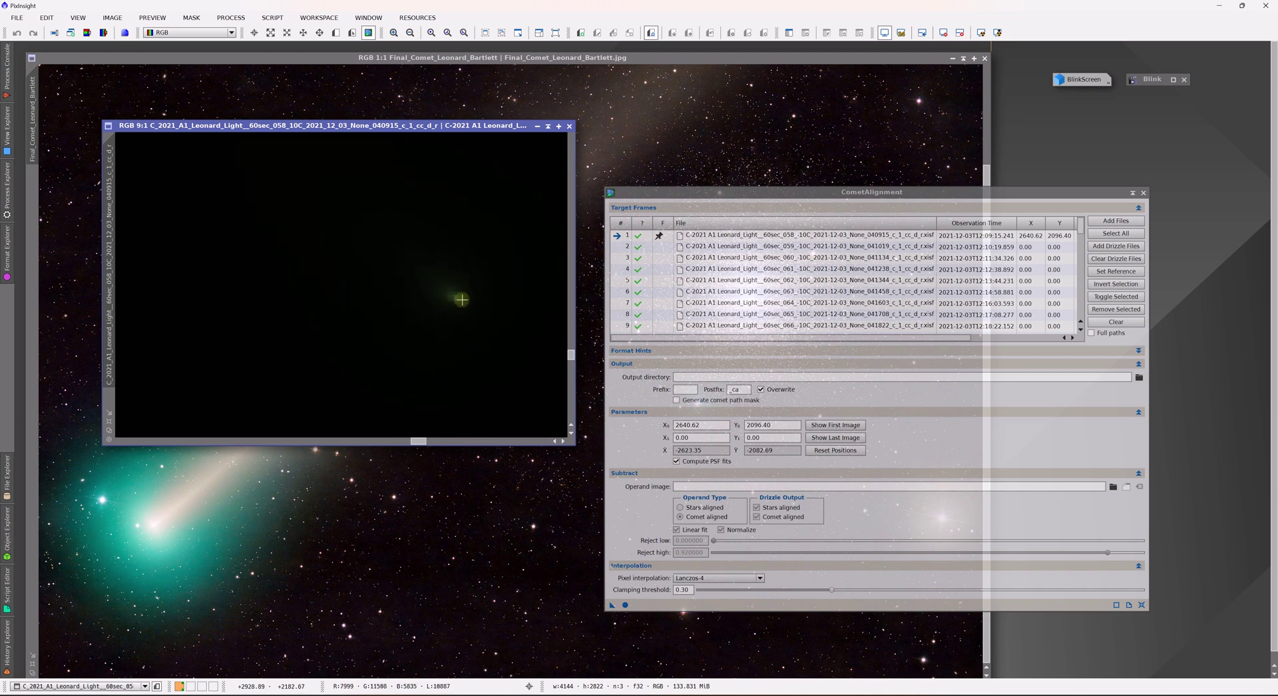
pyautogui.click(455, 297)
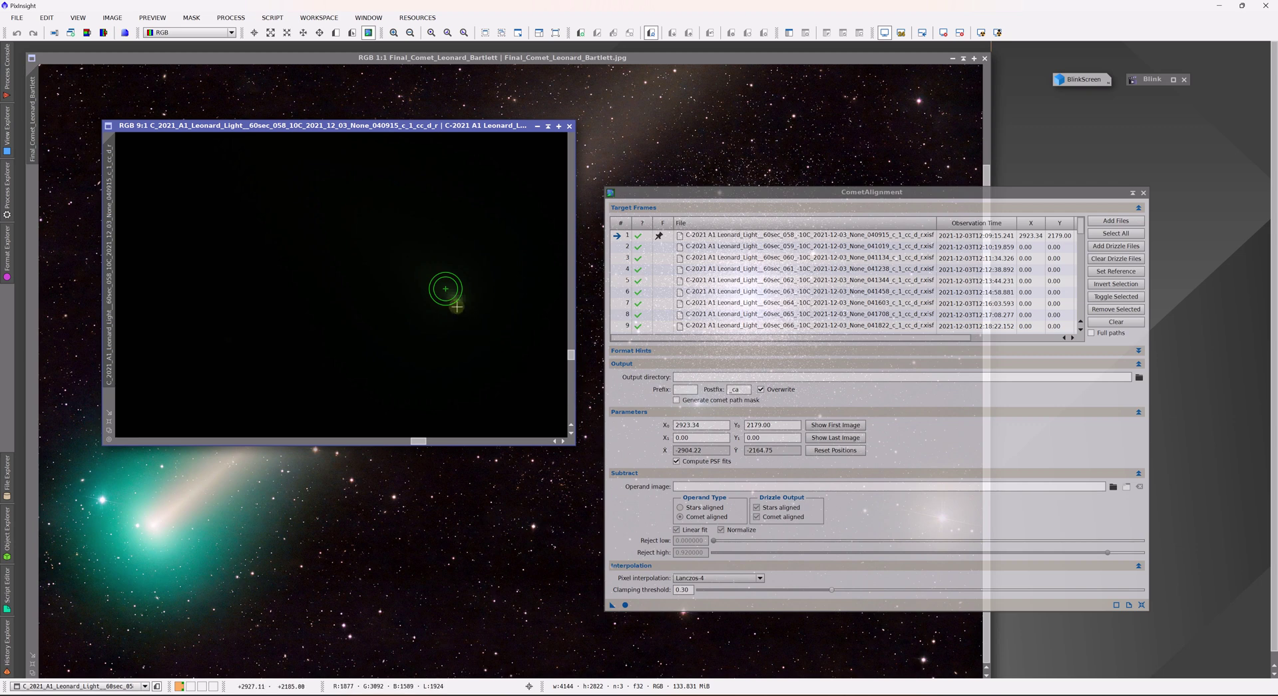
pyautogui.scroll(1, 463, 304)
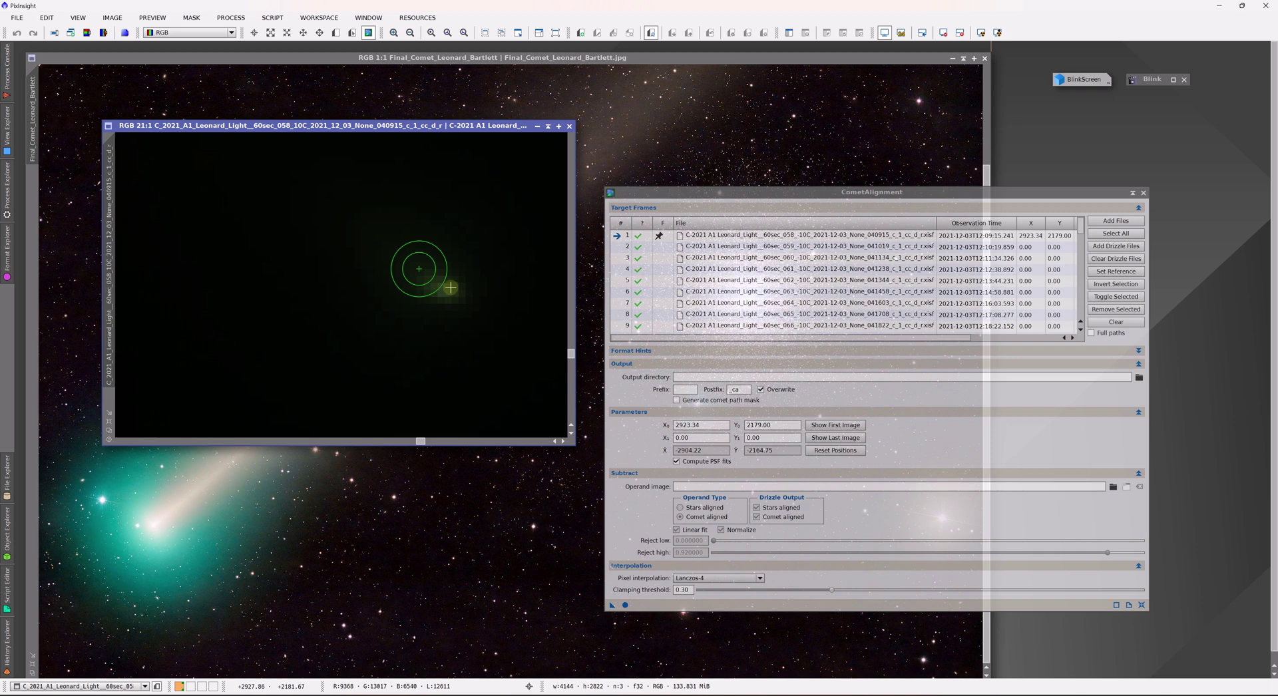
pyautogui.click(443, 290)
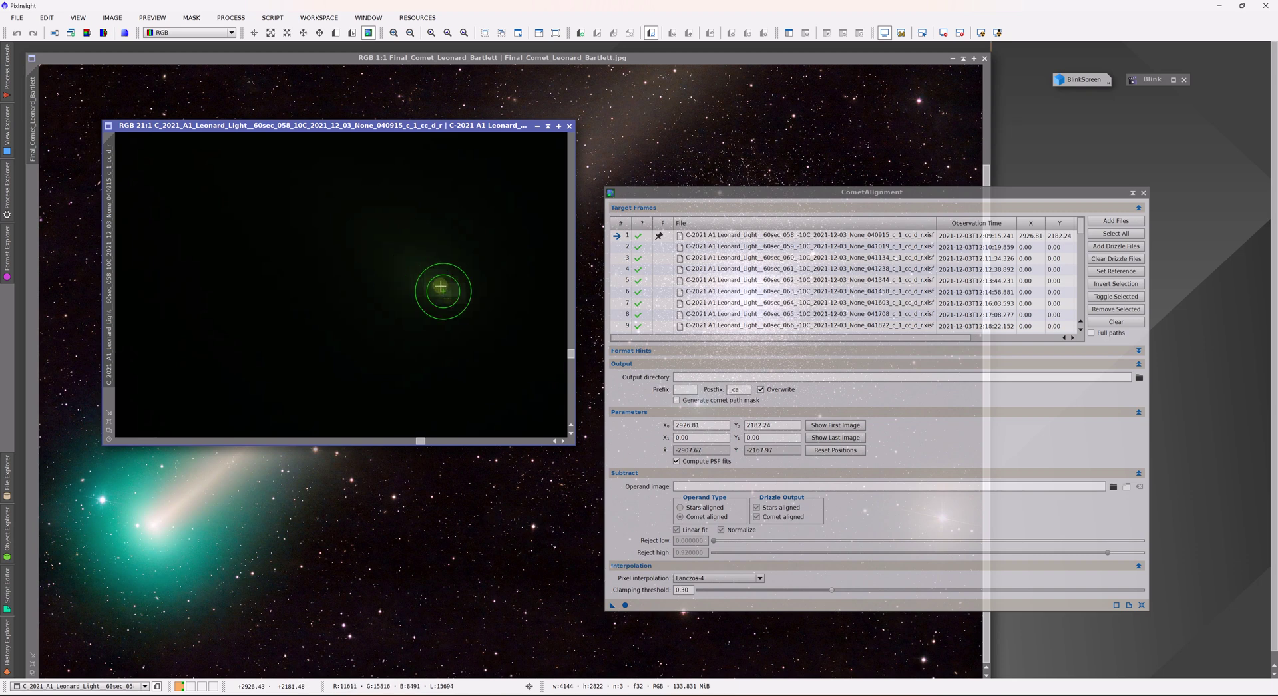
pyautogui.click(440, 285)
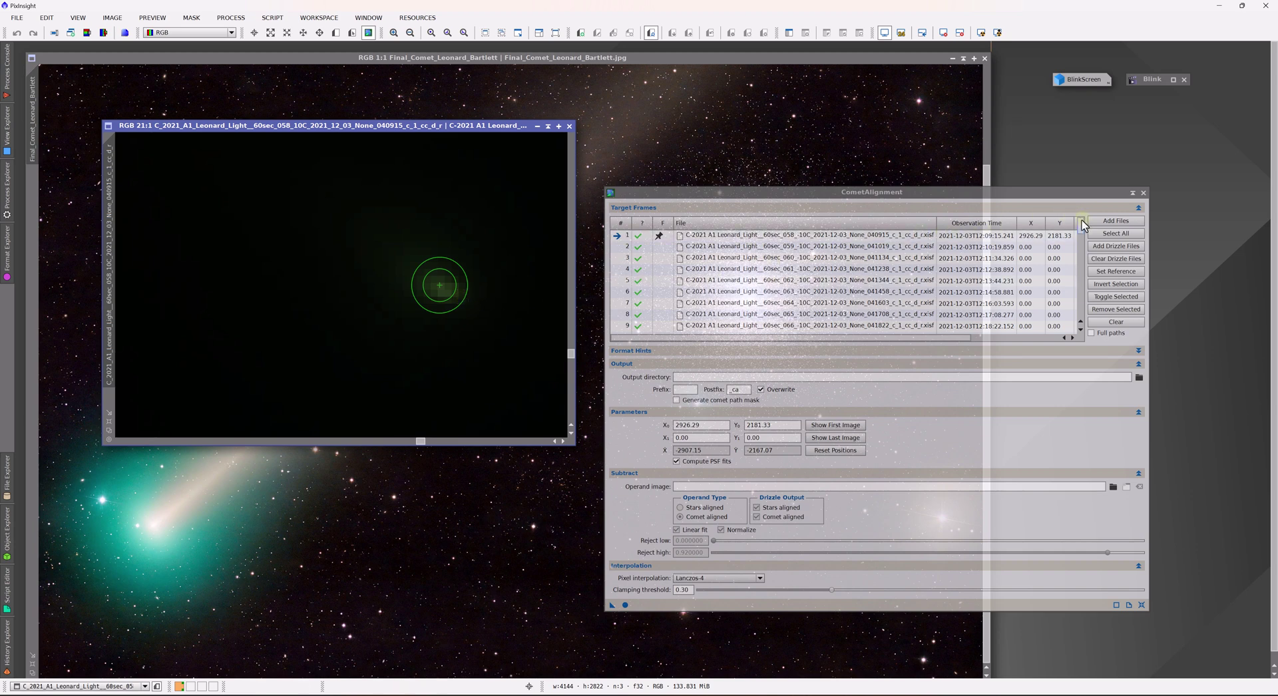
pyautogui.moveTo(1080, 225); pyautogui.dragTo(1083, 313)
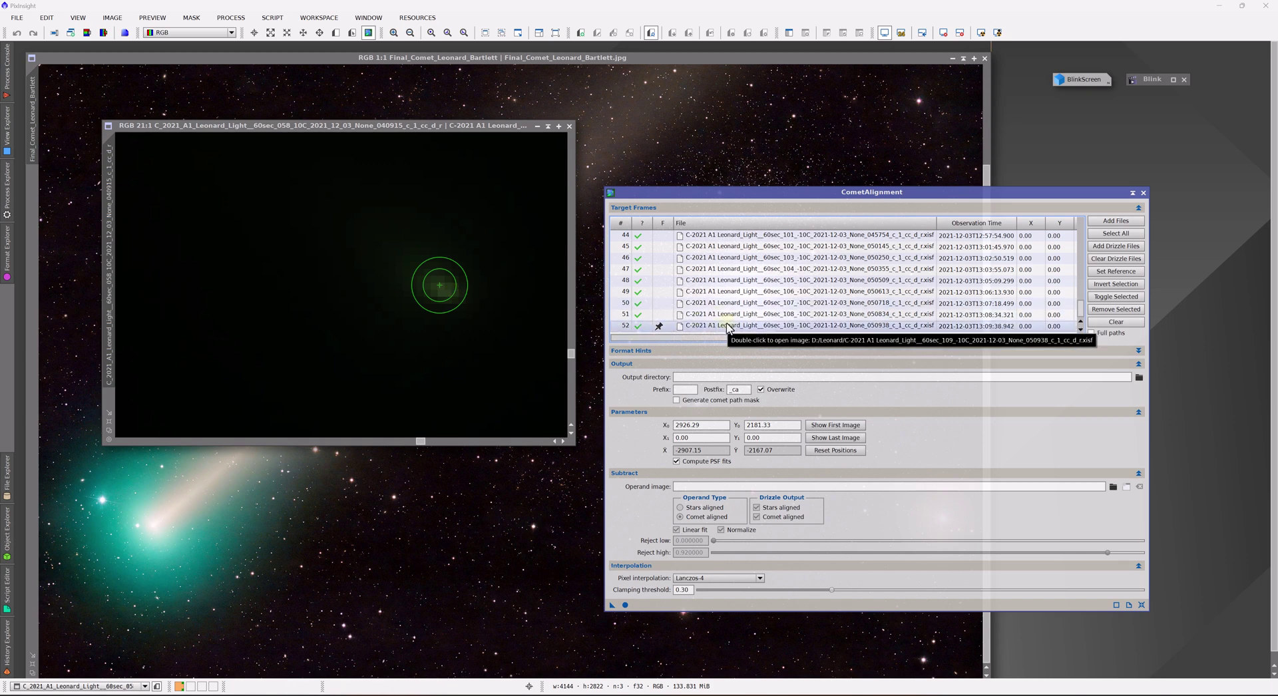
# Open last frame _109, stretch it temporarily, and mark its nucleus at X 3187.00, Y 2252.67.
pyautogui.doubleClick(727, 326)
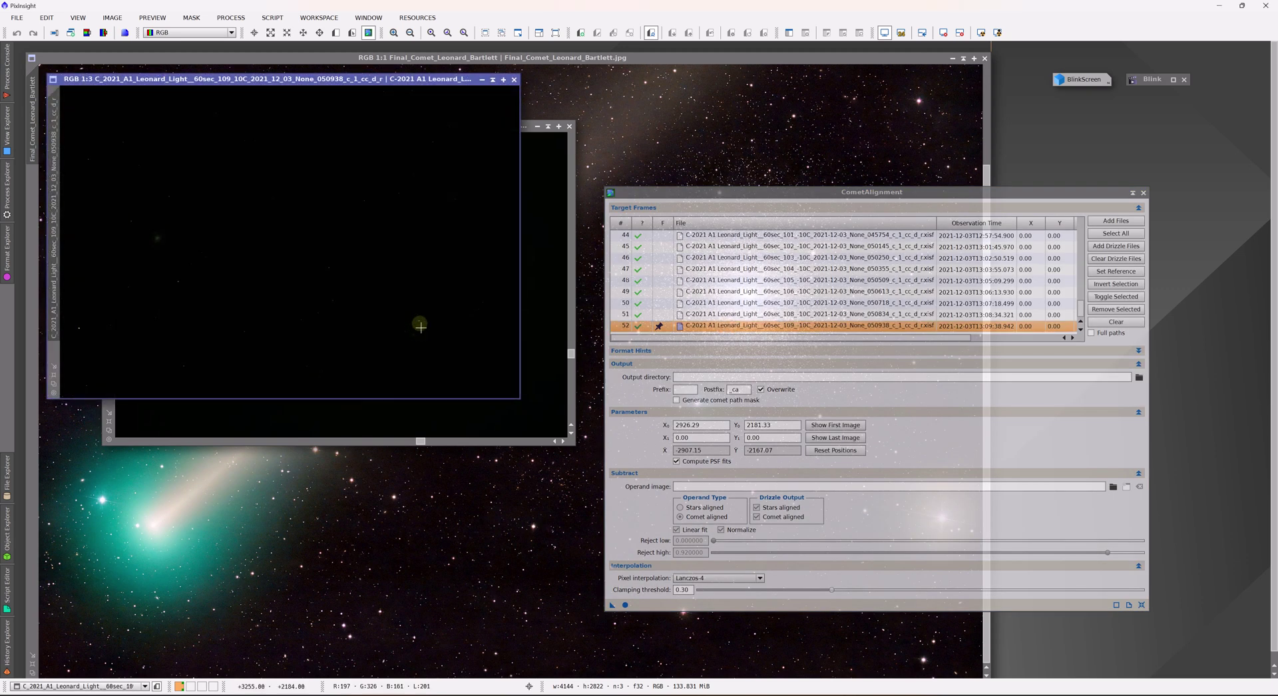
pyautogui.scroll(2, 340, 312)
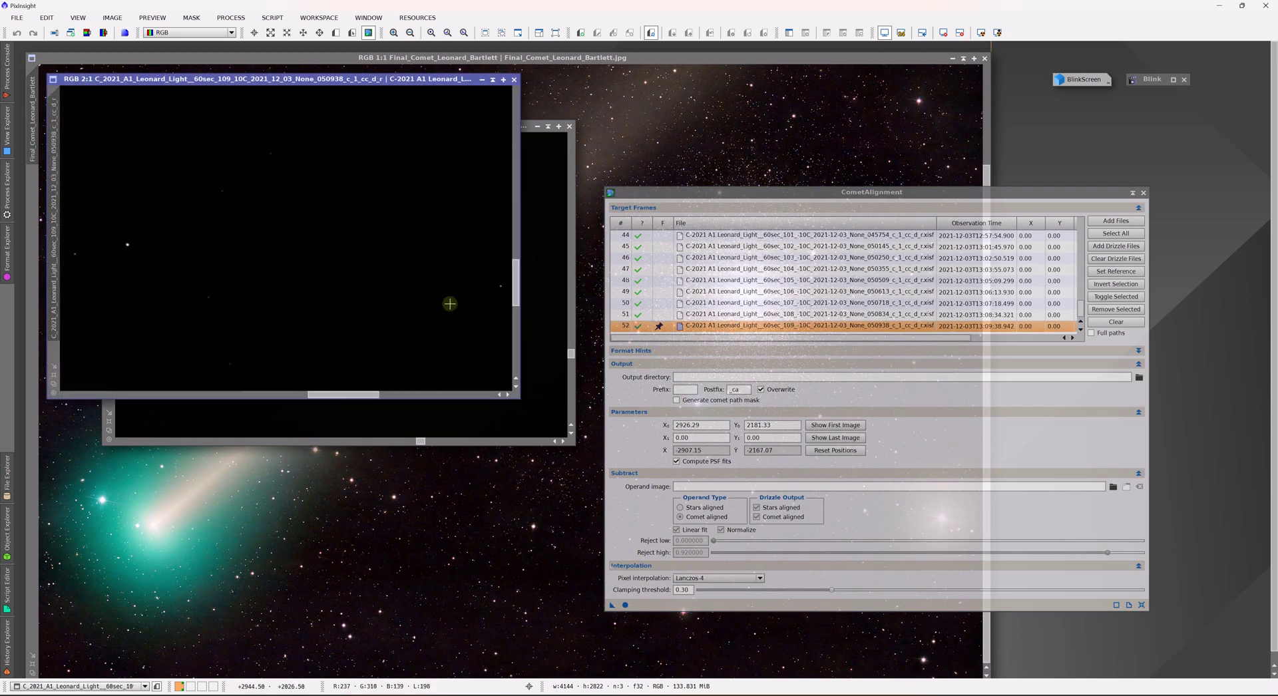
pyautogui.hotkey('ctrl', 'a')
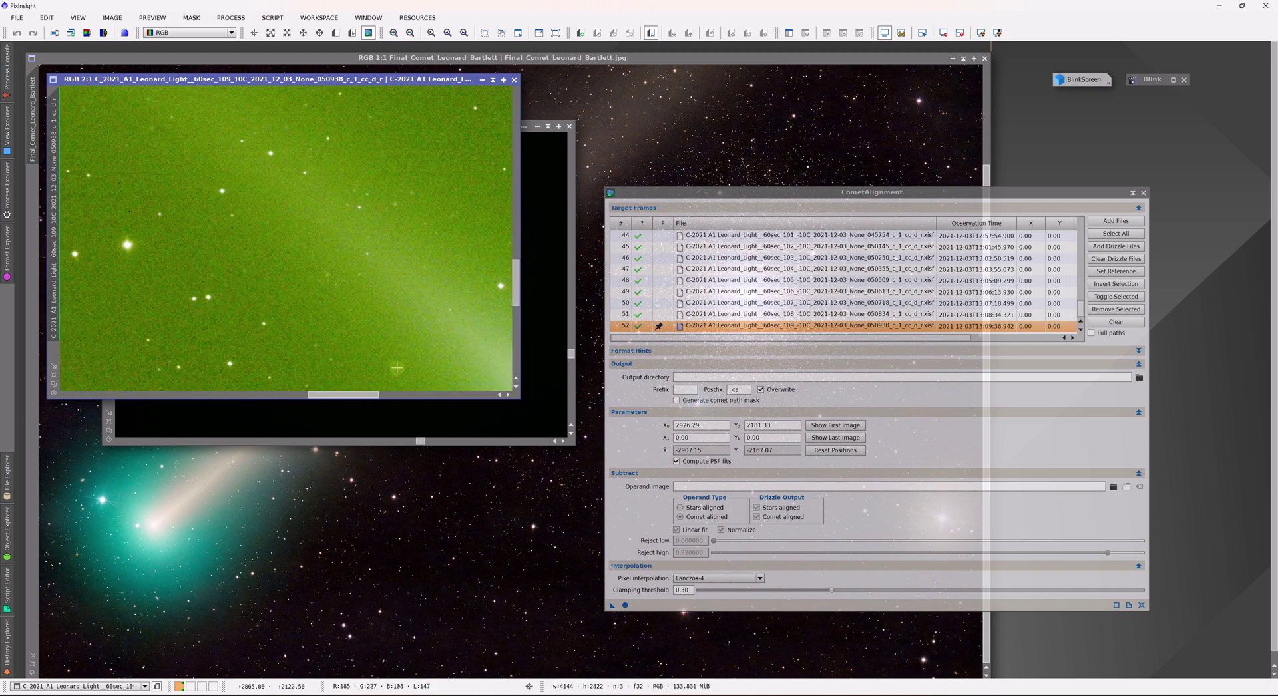
pyautogui.moveTo(386, 393); pyautogui.dragTo(408, 394)
pyautogui.moveTo(518, 296); pyautogui.dragTo(514, 323)
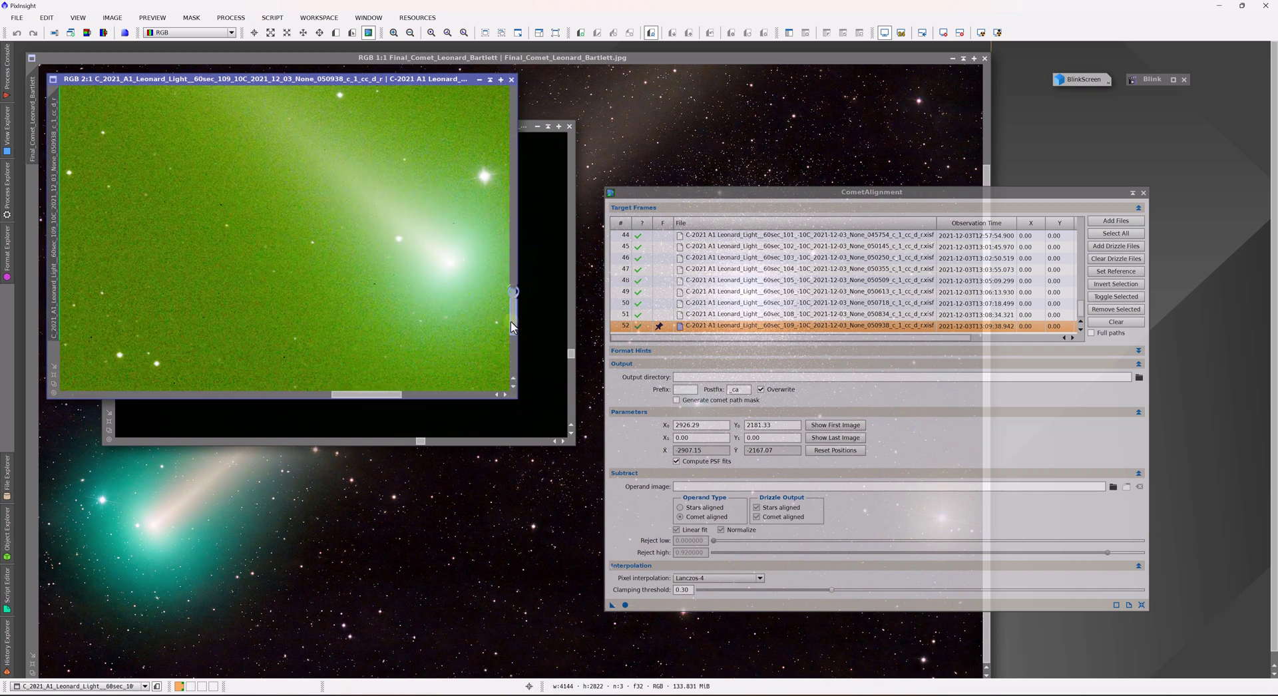
pyautogui.click(962, 36)
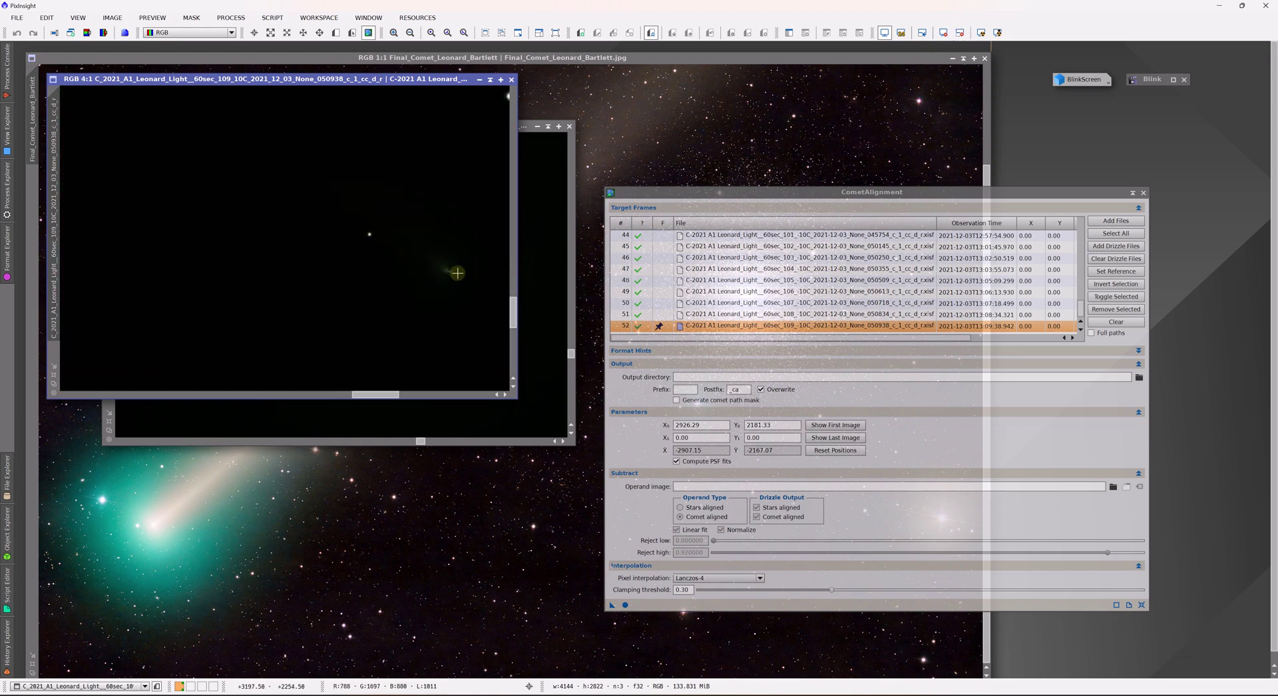
pyautogui.click(437, 268)
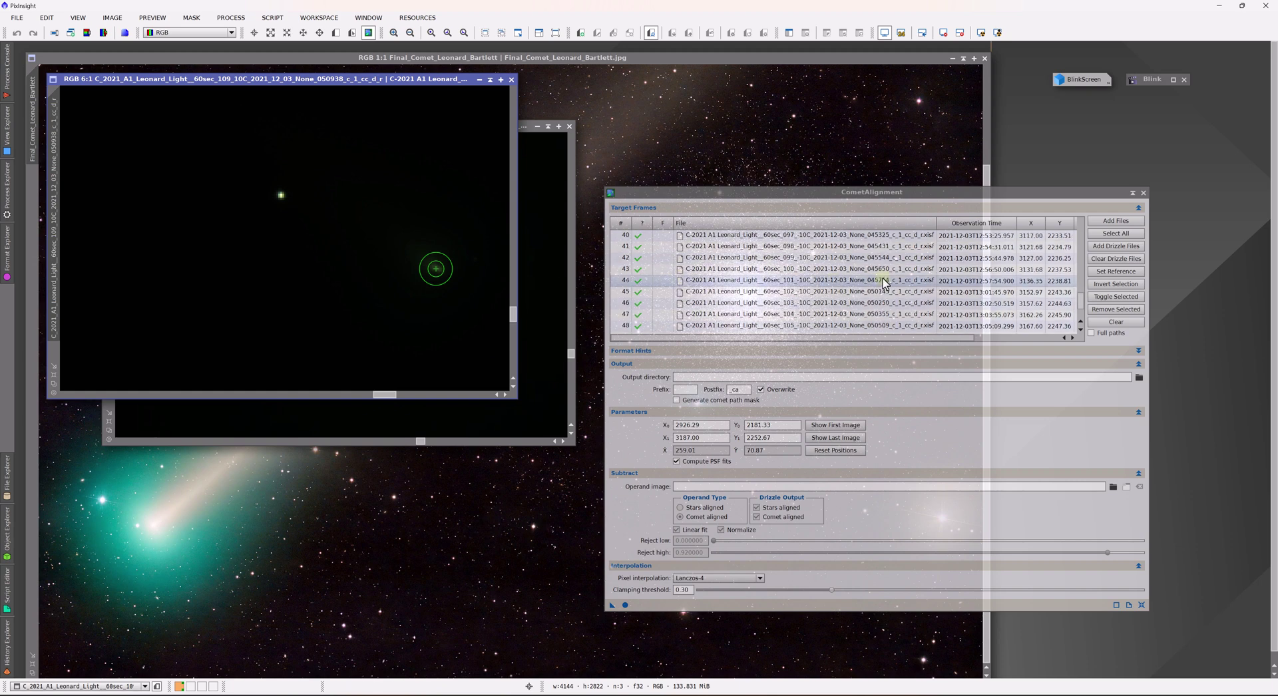
# Open frame _063 and zoom in on its interpolated comet position 2951.01, 2188.10.
pyautogui.scroll(8, 885, 282)
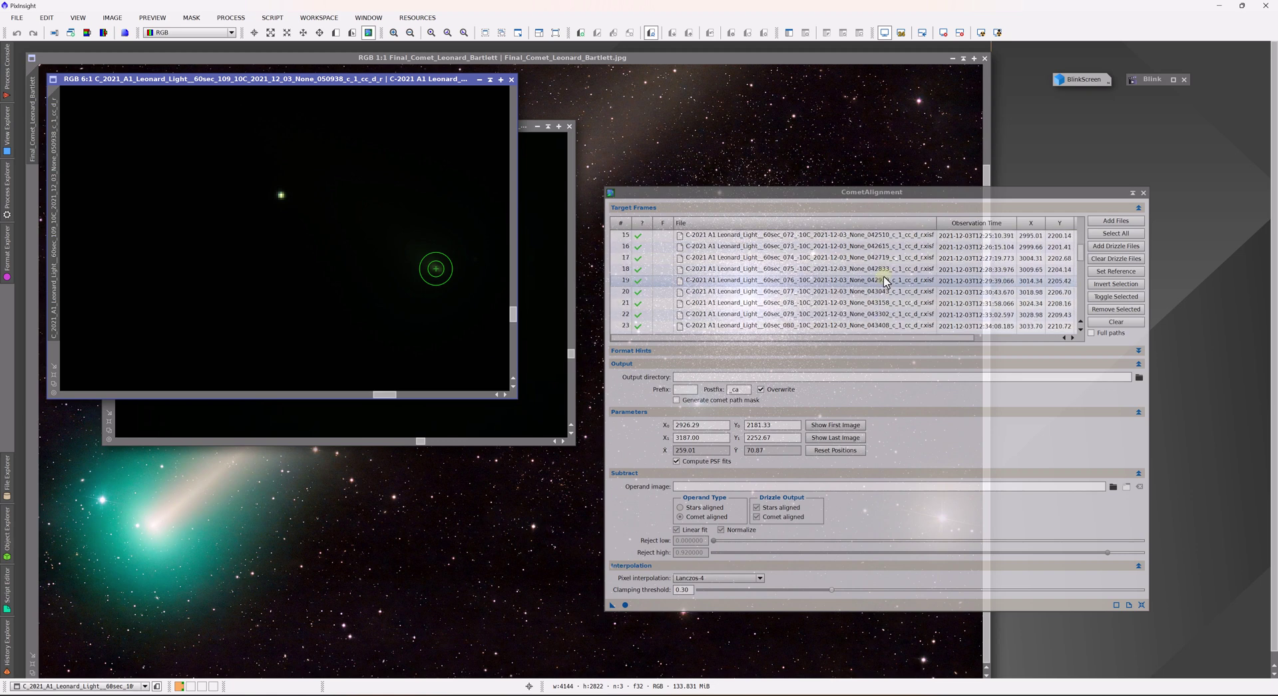
pyautogui.scroll(4, 865, 273)
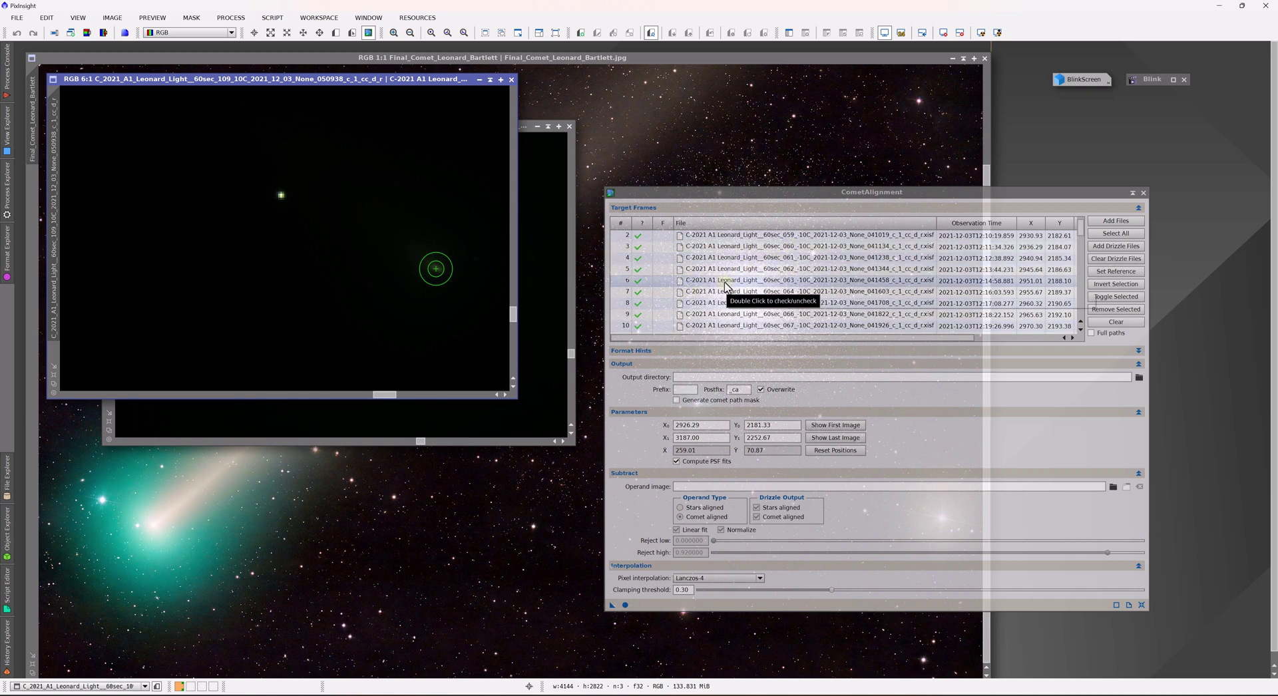
pyautogui.doubleClick(726, 283)
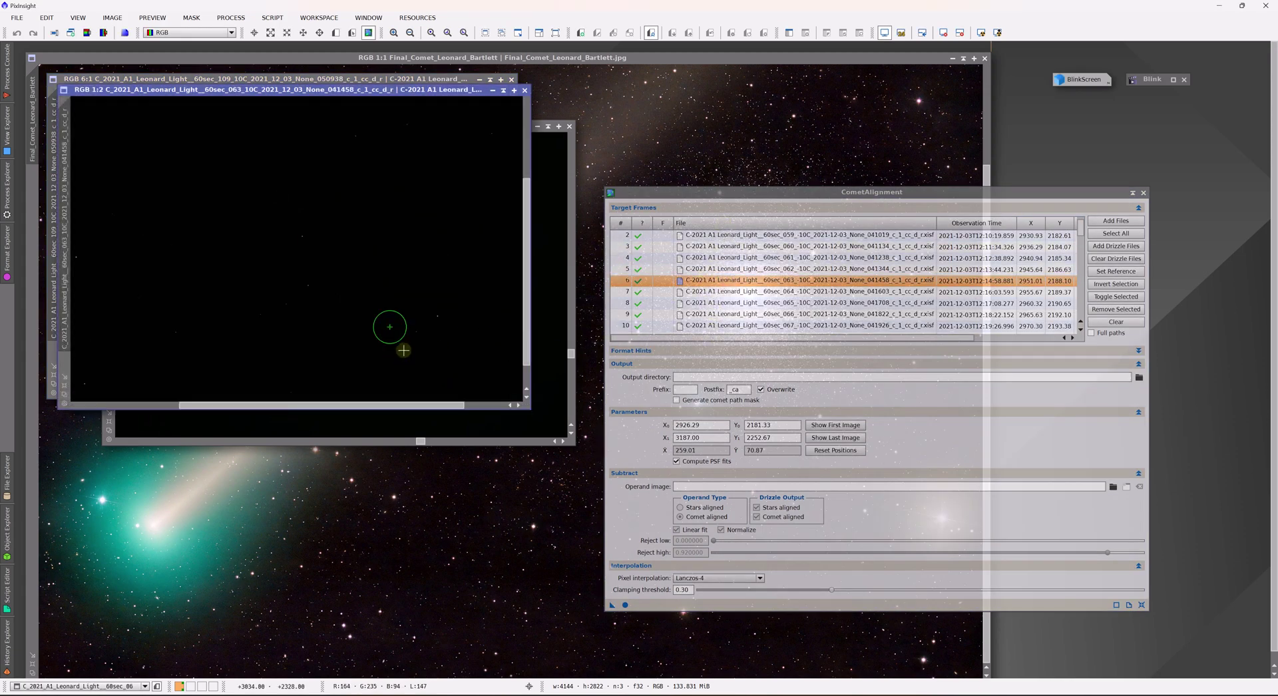
pyautogui.scroll(-3, 374, 319)
pyautogui.scroll(10, 378, 318)
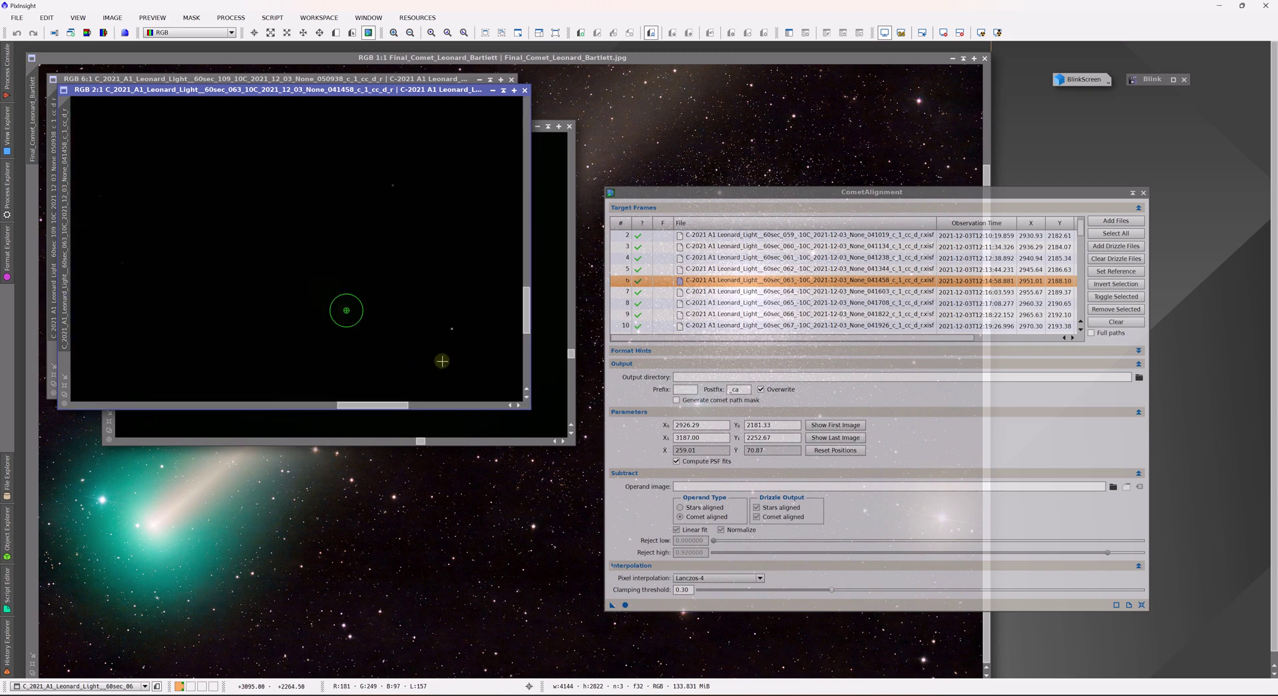
pyautogui.scroll(7, 368, 327)
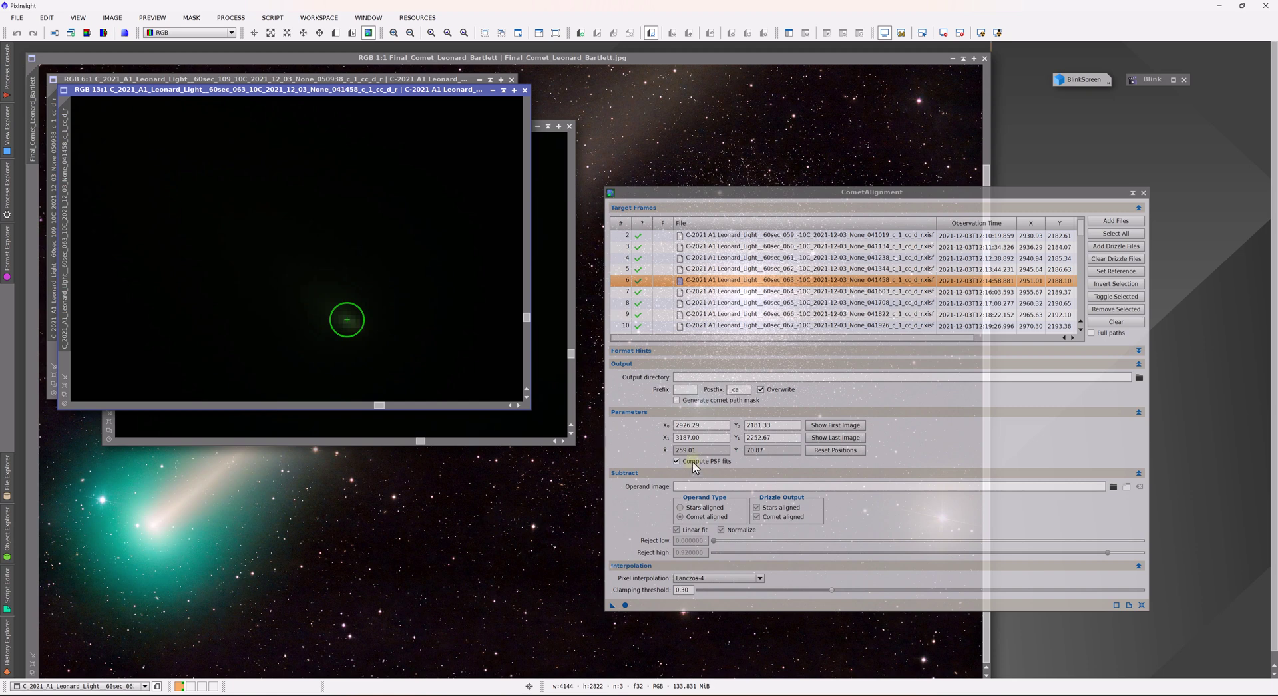
# Set frame 6 (_063) as the CometAlignment reference and bring its image forward.
pyautogui.moveTo(694, 466)
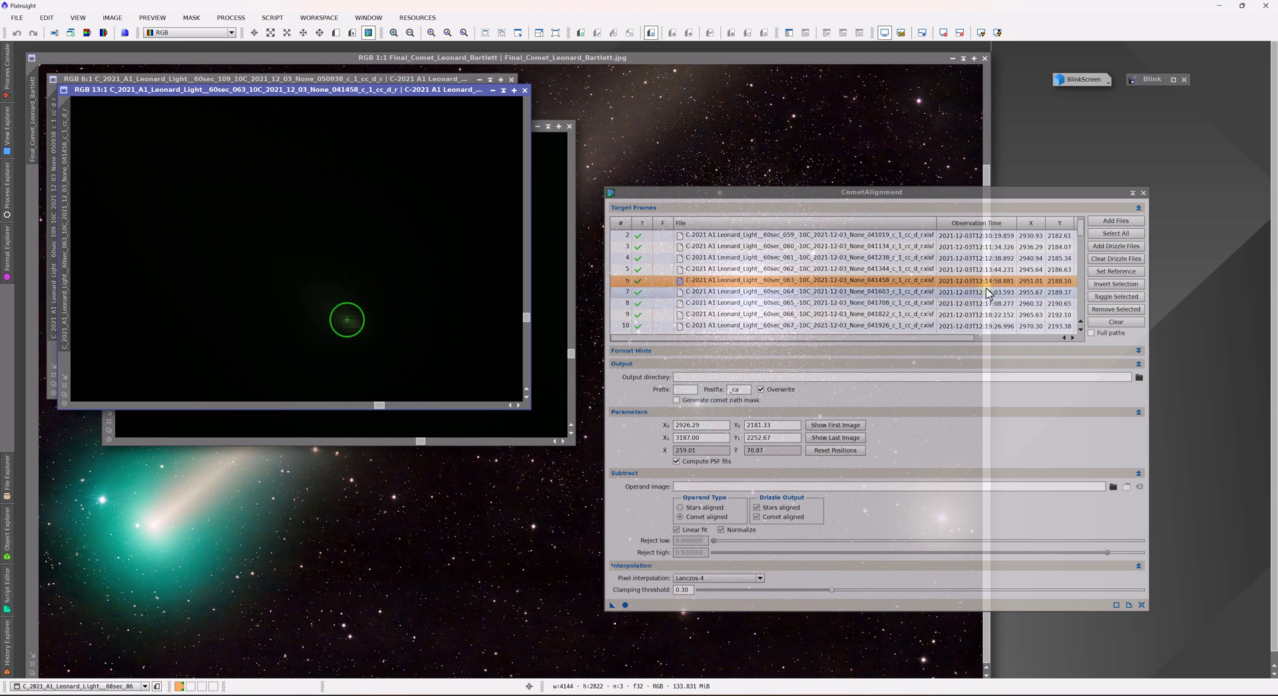
pyautogui.click(1099, 273)
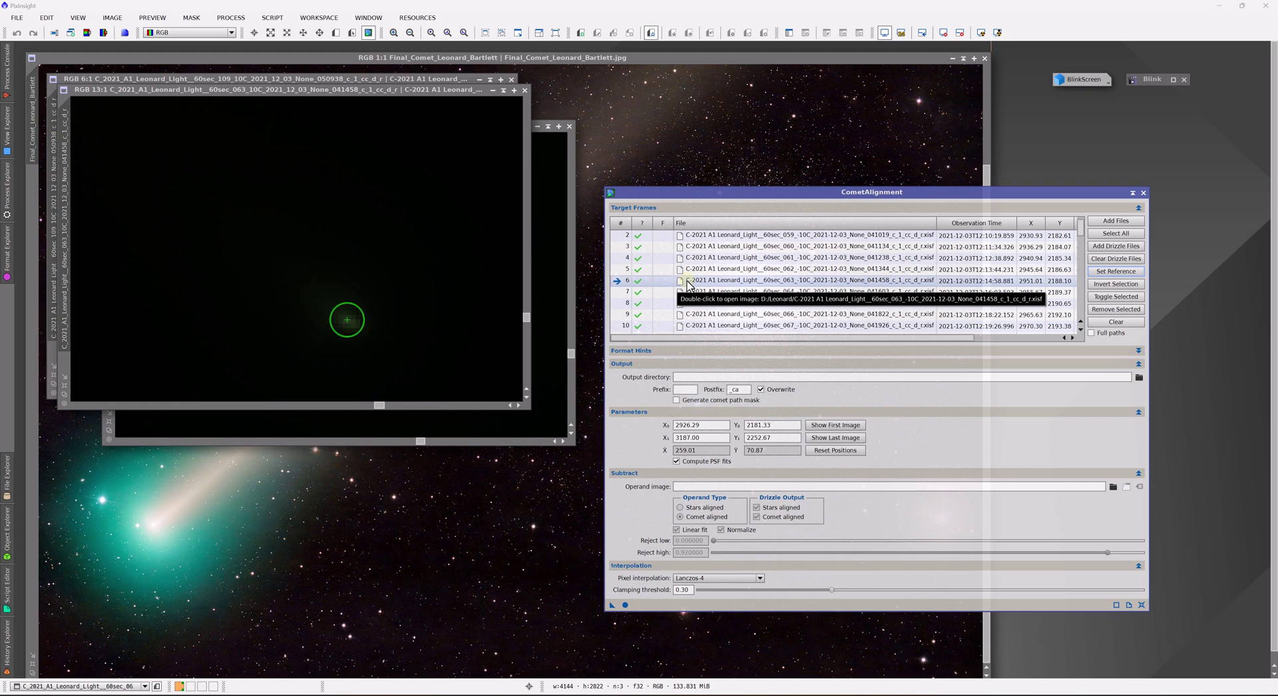
pyautogui.doubleClick(688, 282)
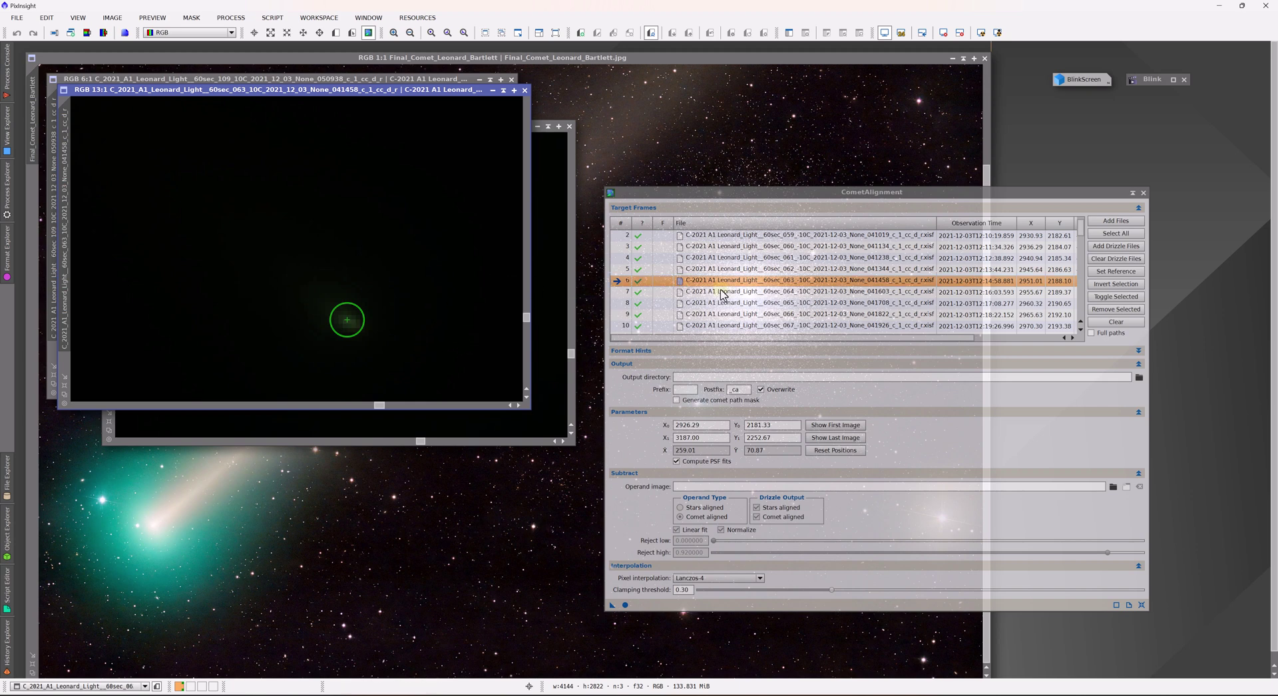
# Output aligned frames to D:/test_PSF_fits with comet path mask enabled, and apply globally.
pyautogui.click(1139, 377)
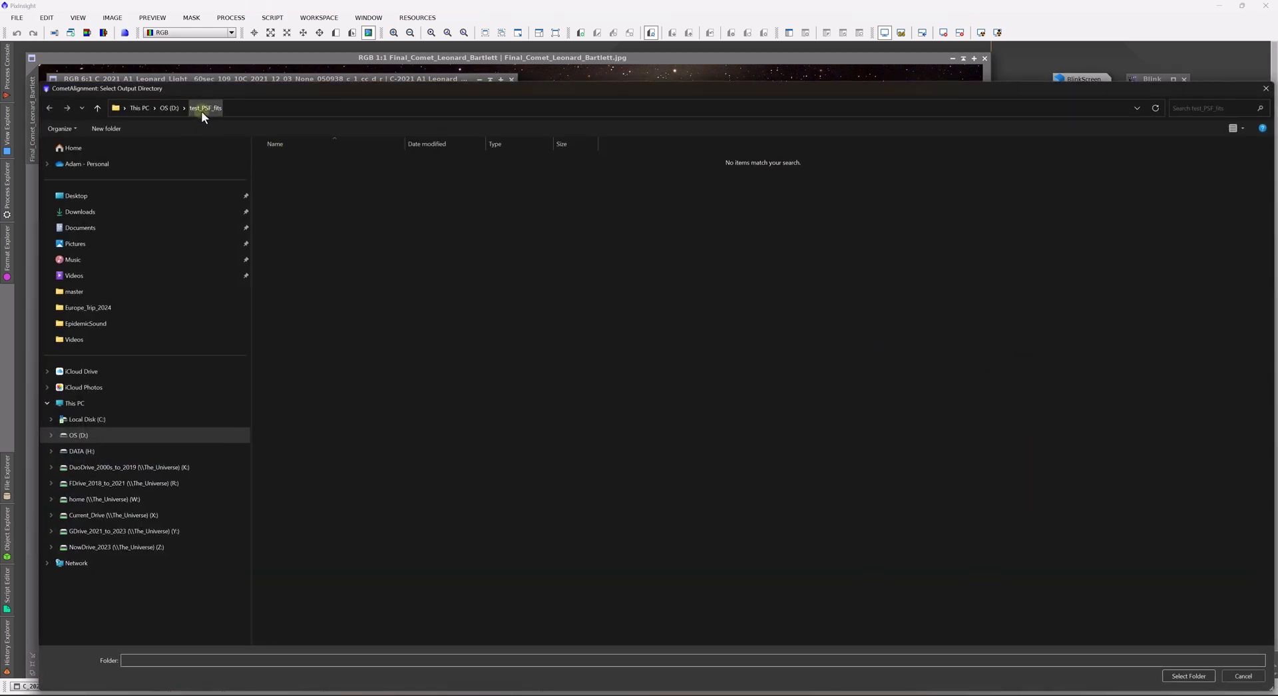
pyautogui.click(1187, 676)
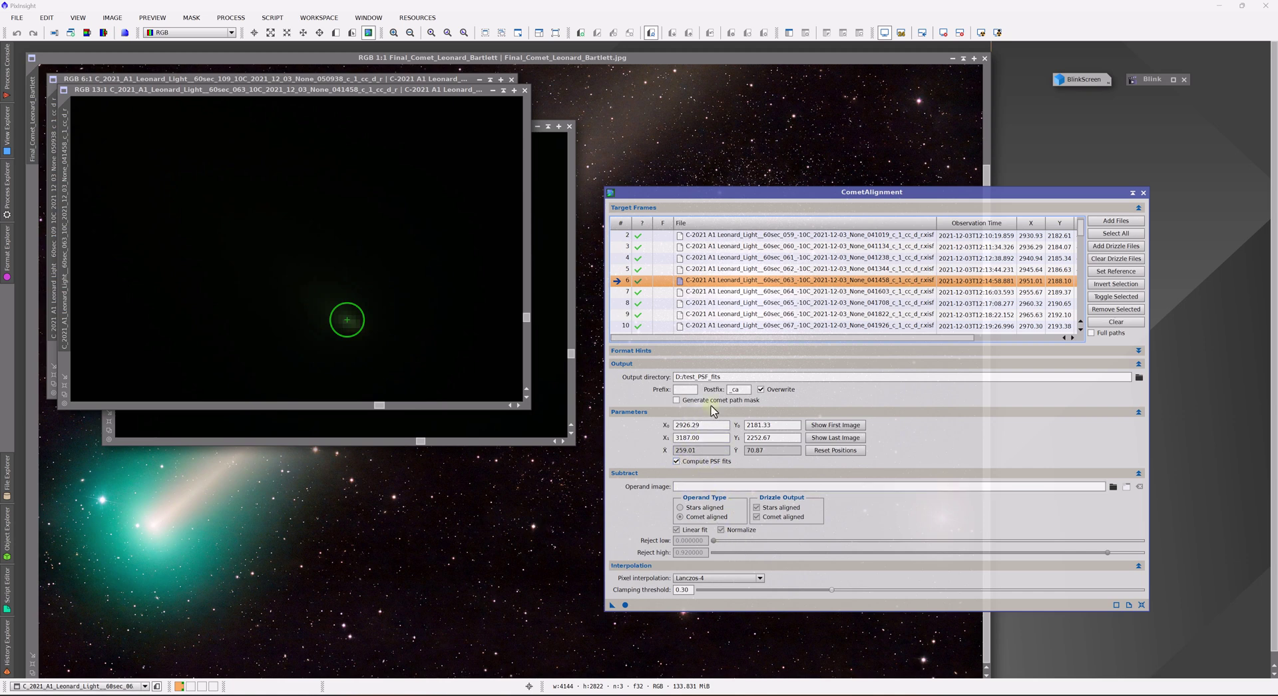
pyautogui.click(677, 401)
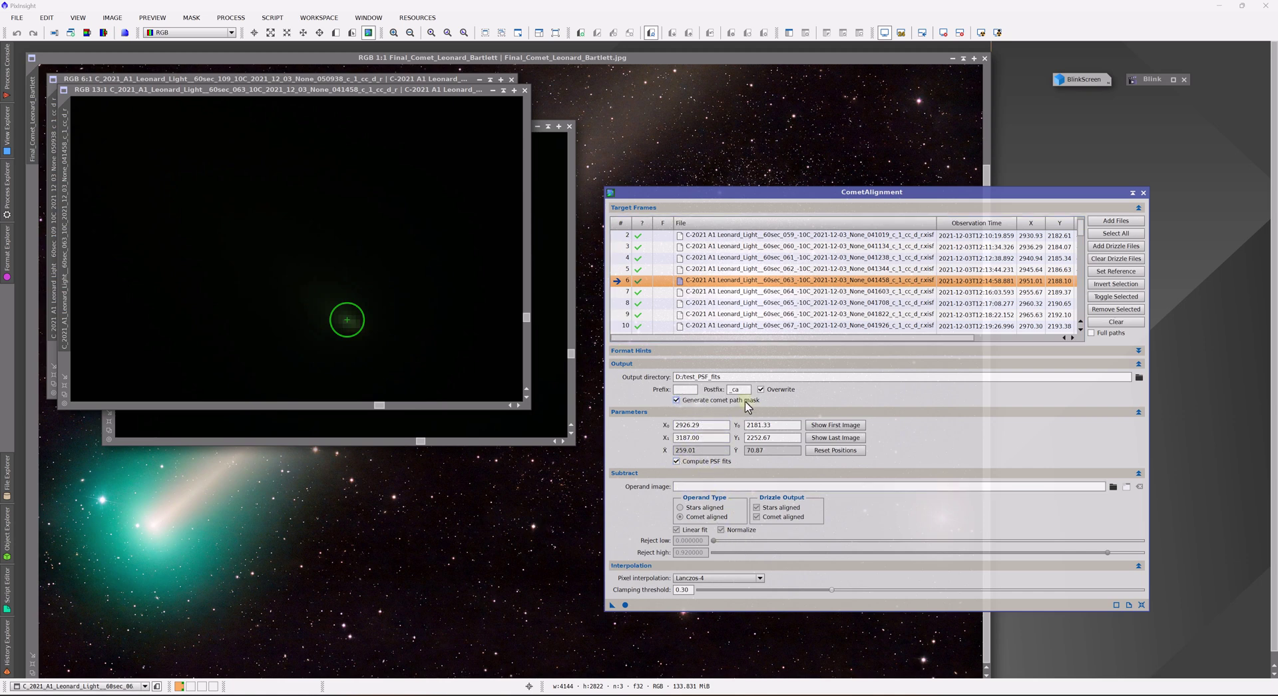
pyautogui.click(625, 605)
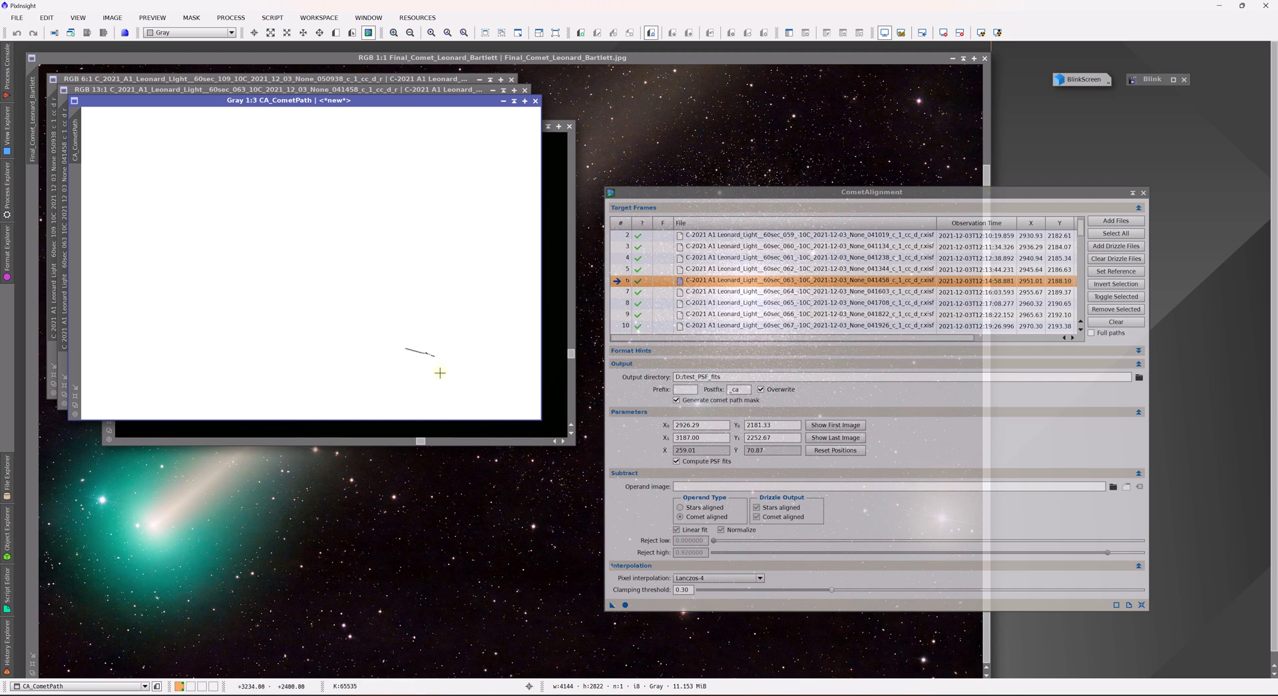
# Zoom into the CA_CometPath mask, then restore Blink and play back the aligned _ca frames.
pyautogui.scroll(3, 439, 371)
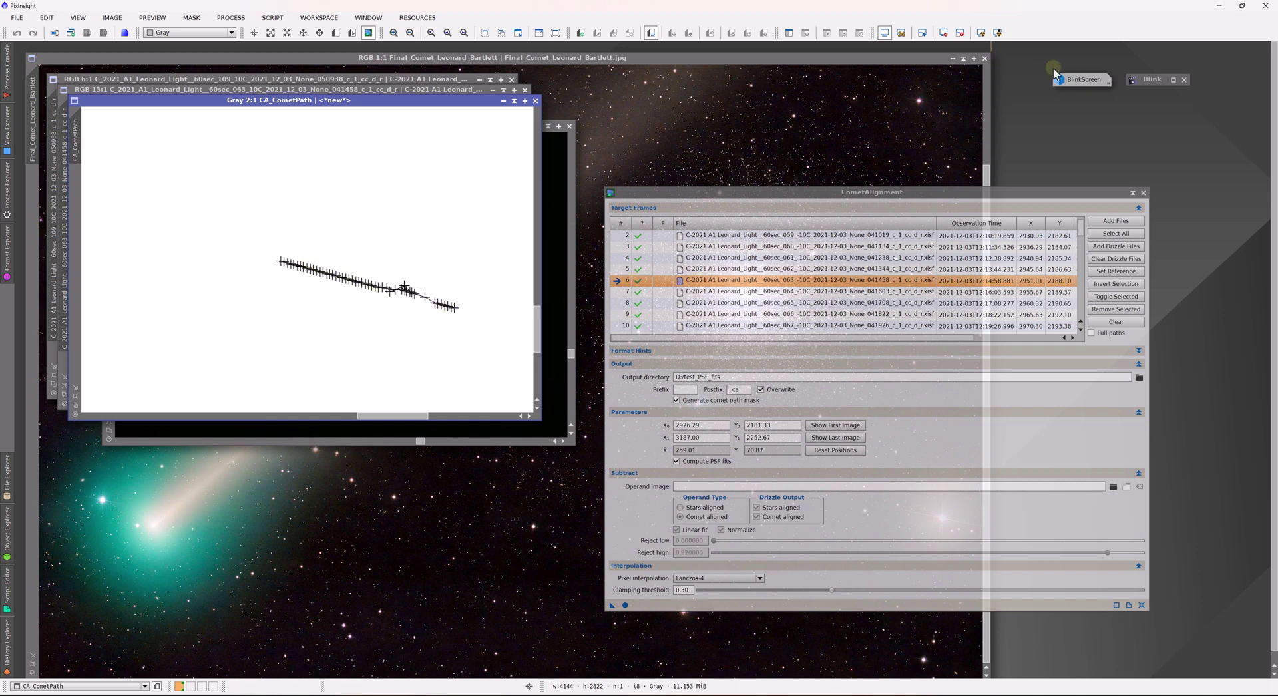
pyautogui.doubleClick(1145, 80)
pyautogui.click(720, 170)
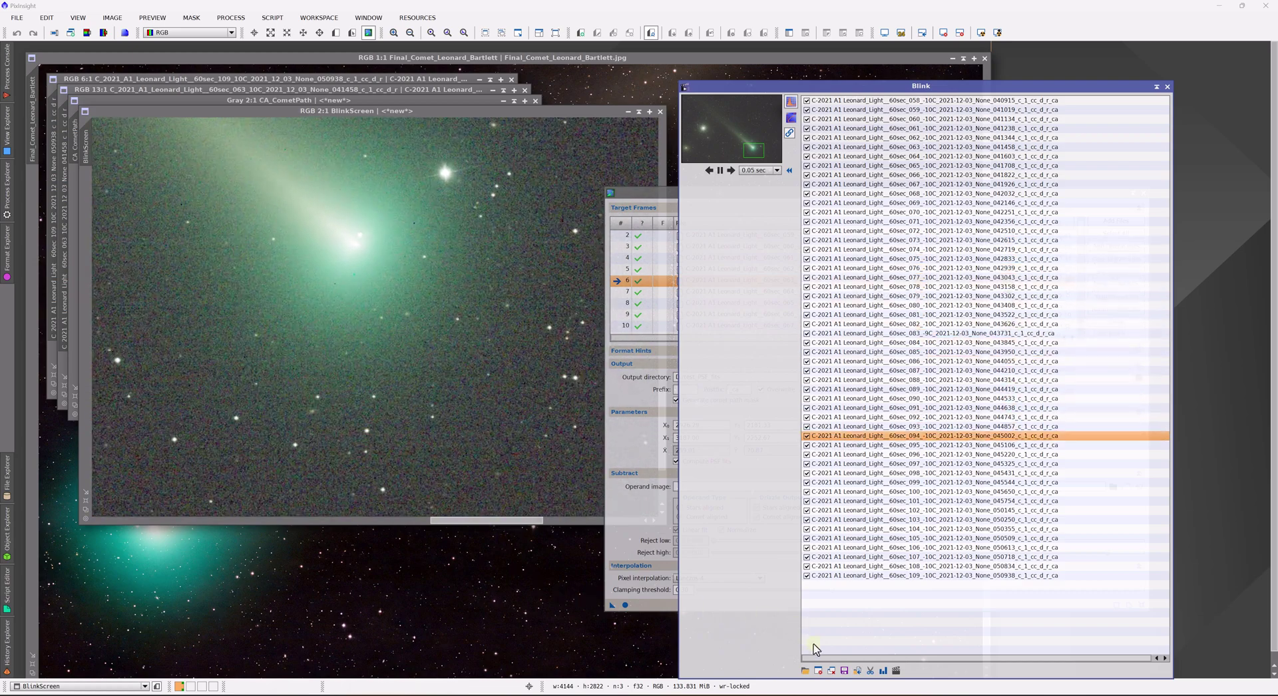
# Close all frames in Blink and uncheck Compute PSF fits in CometAlignment.
pyautogui.click(818, 671)
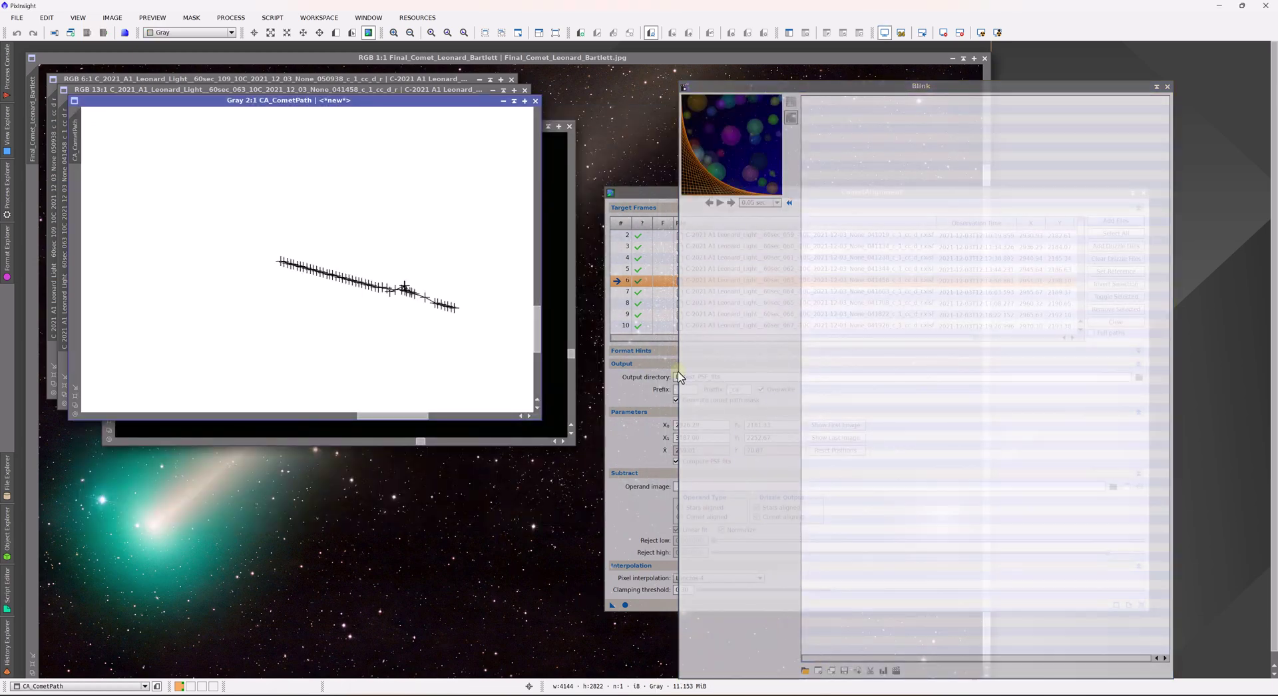
pyautogui.moveTo(638, 194); pyautogui.dragTo(550, 170)
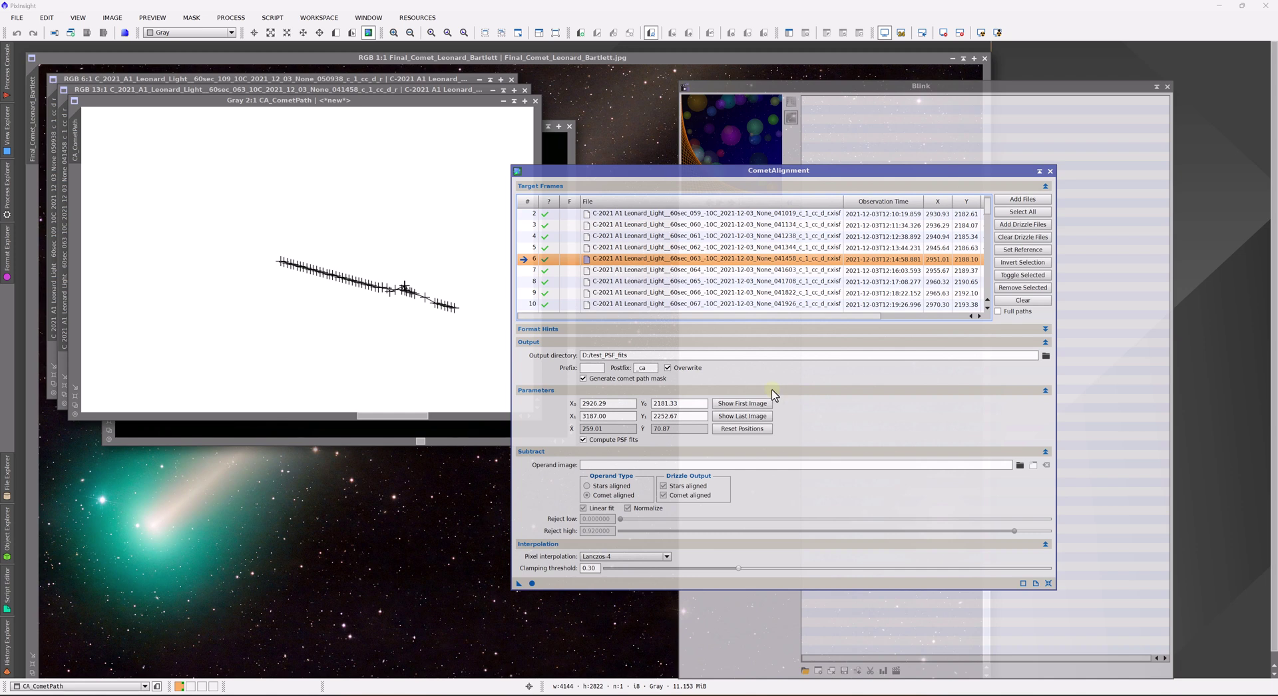
pyautogui.click(584, 440)
pyautogui.moveTo(718, 170); pyautogui.dragTo(770, 141)
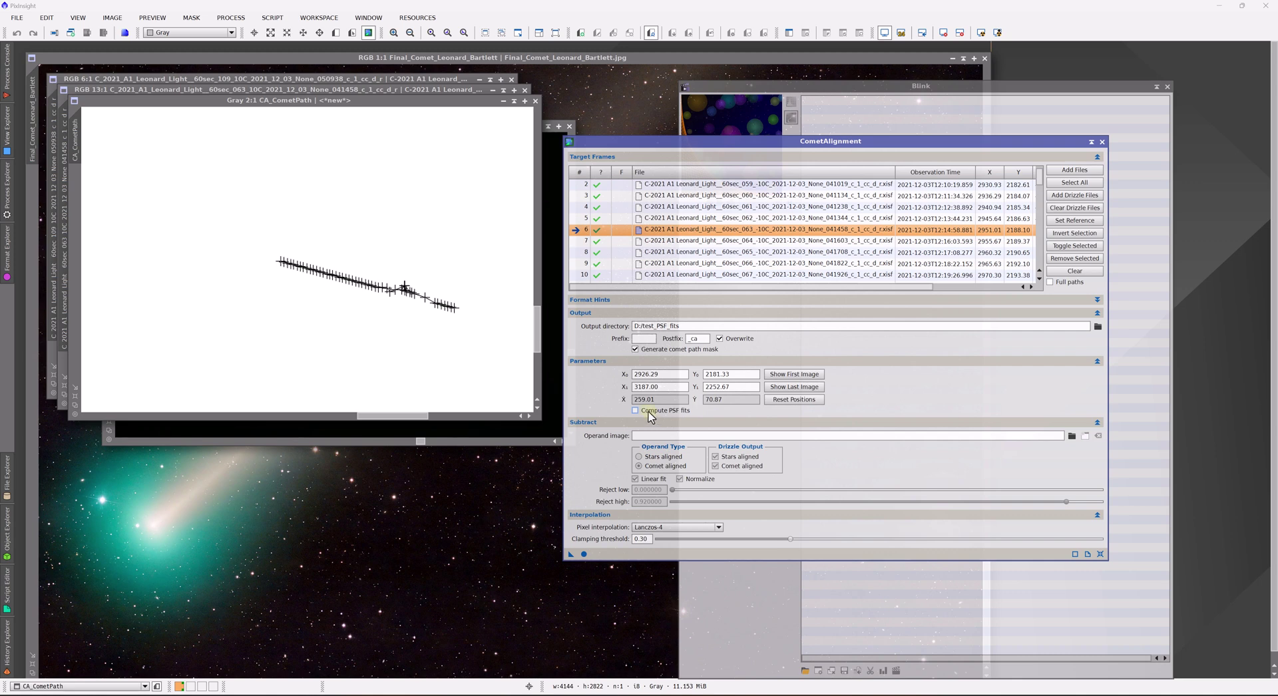
# Apply CometAlignment globally without PSF fits, zoom into CA_CometPath1, and review the Target Frames list.
pyautogui.moveTo(649, 415)
pyautogui.click(583, 553)
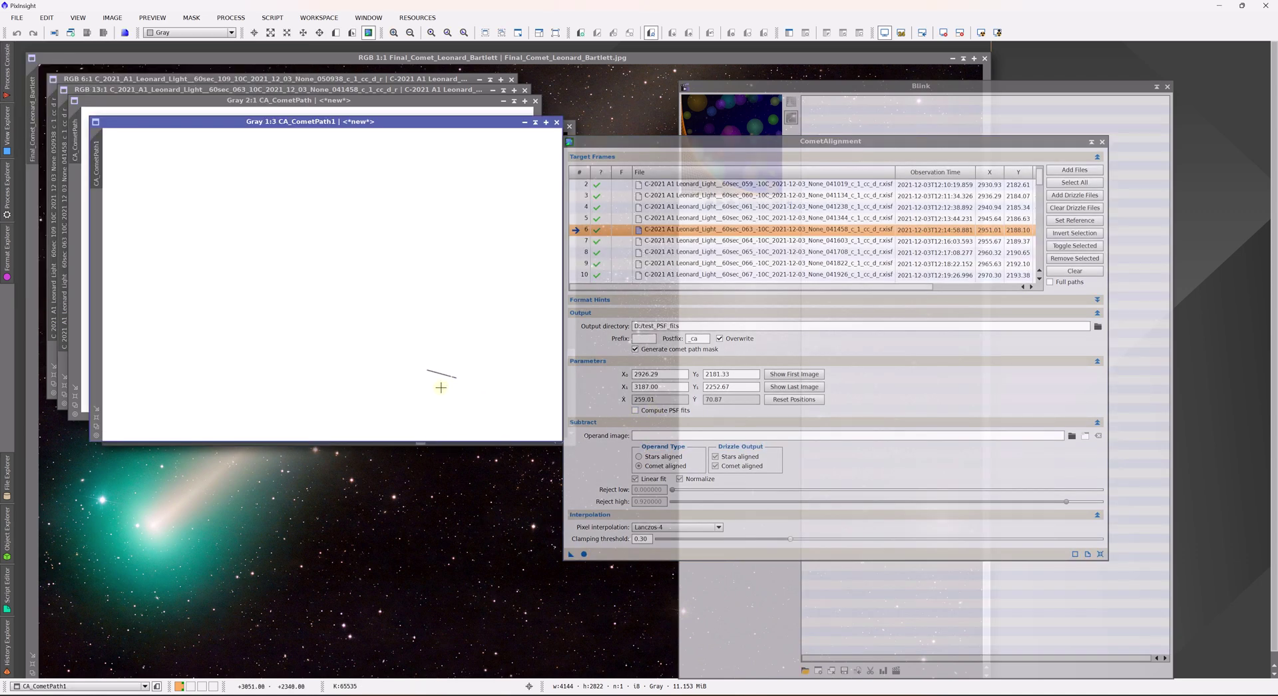
pyautogui.scroll(1, 446, 384)
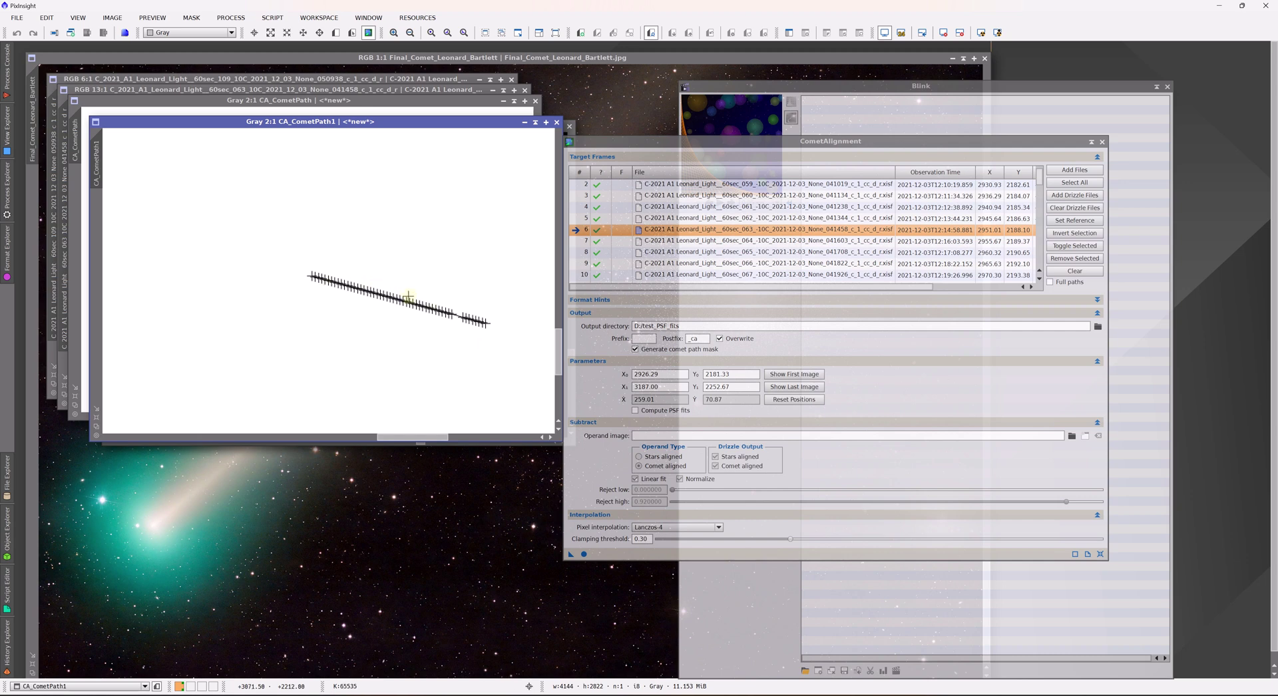
pyautogui.click(804, 195)
pyautogui.scroll(-4, 804, 195)
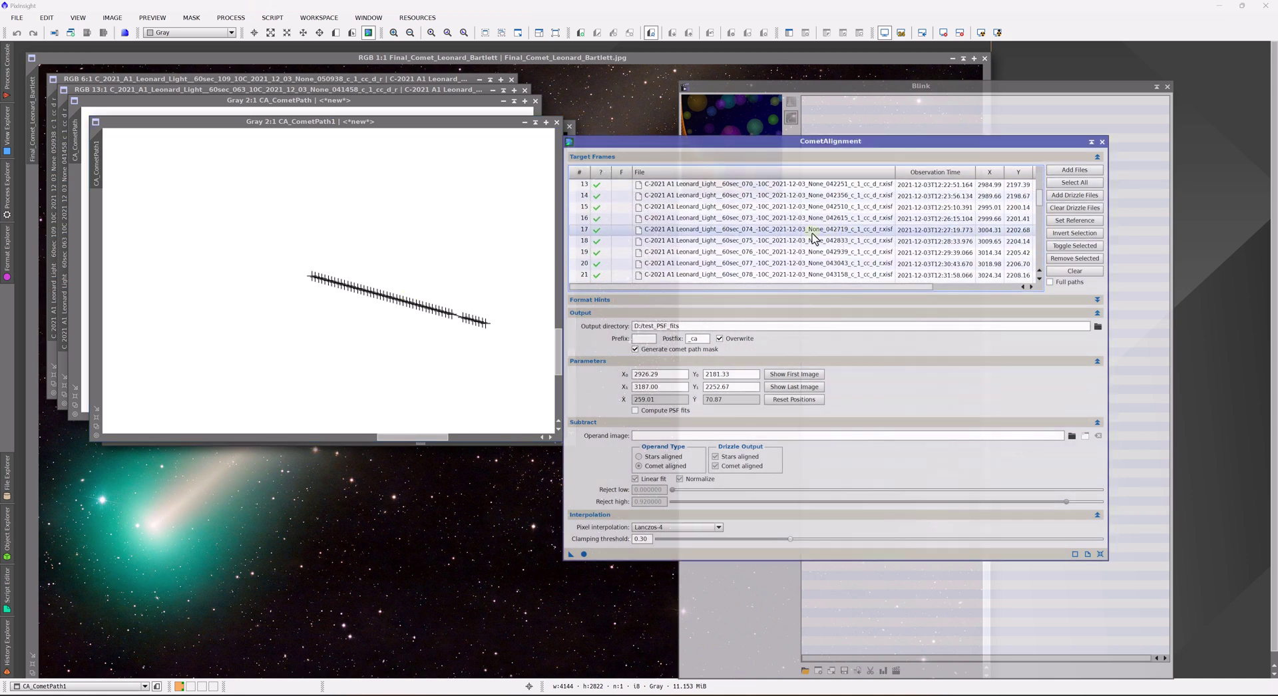
pyautogui.scroll(-7, 802, 241)
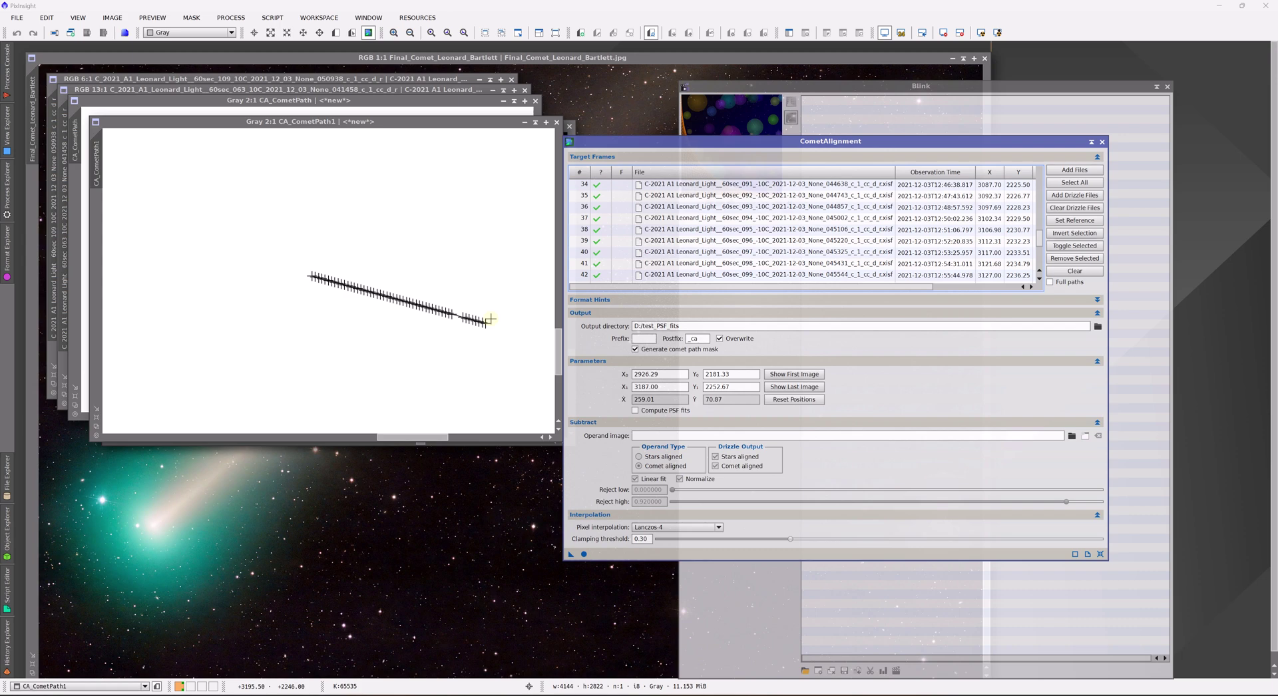
pyautogui.click(724, 170)
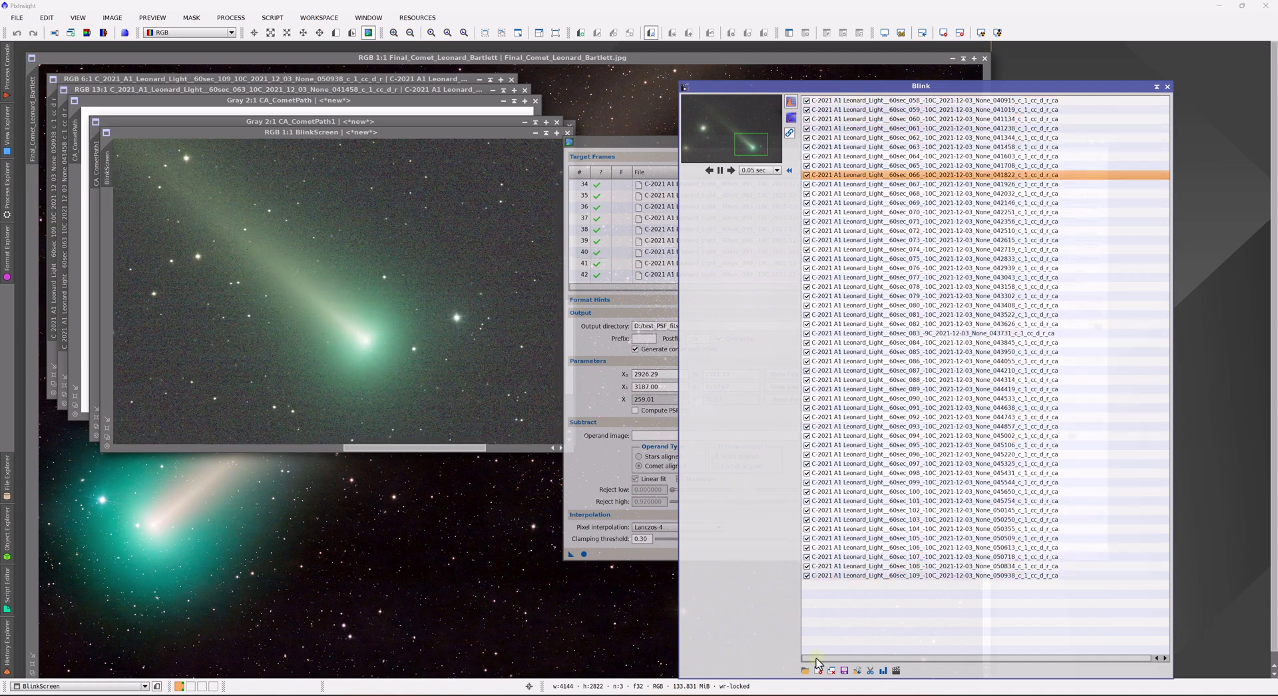
pyautogui.press('Delete')
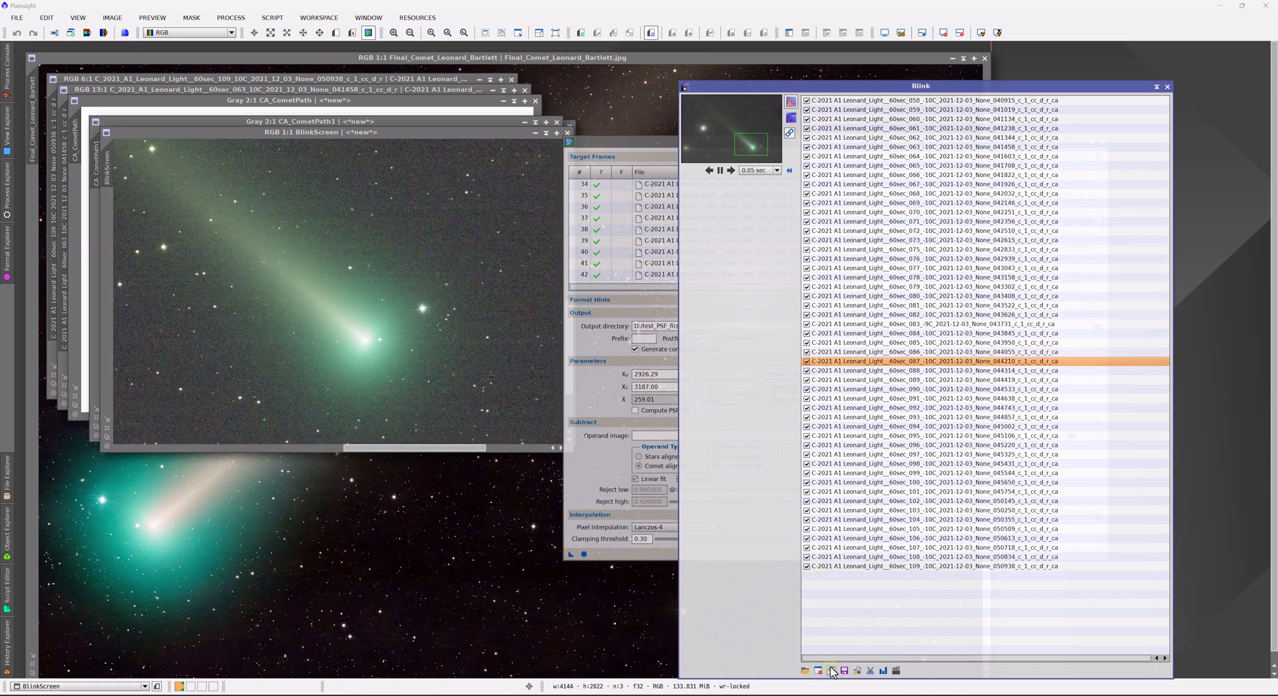
pyautogui.click(831, 671)
pyautogui.moveTo(635, 141); pyautogui.dragTo(525, 152)
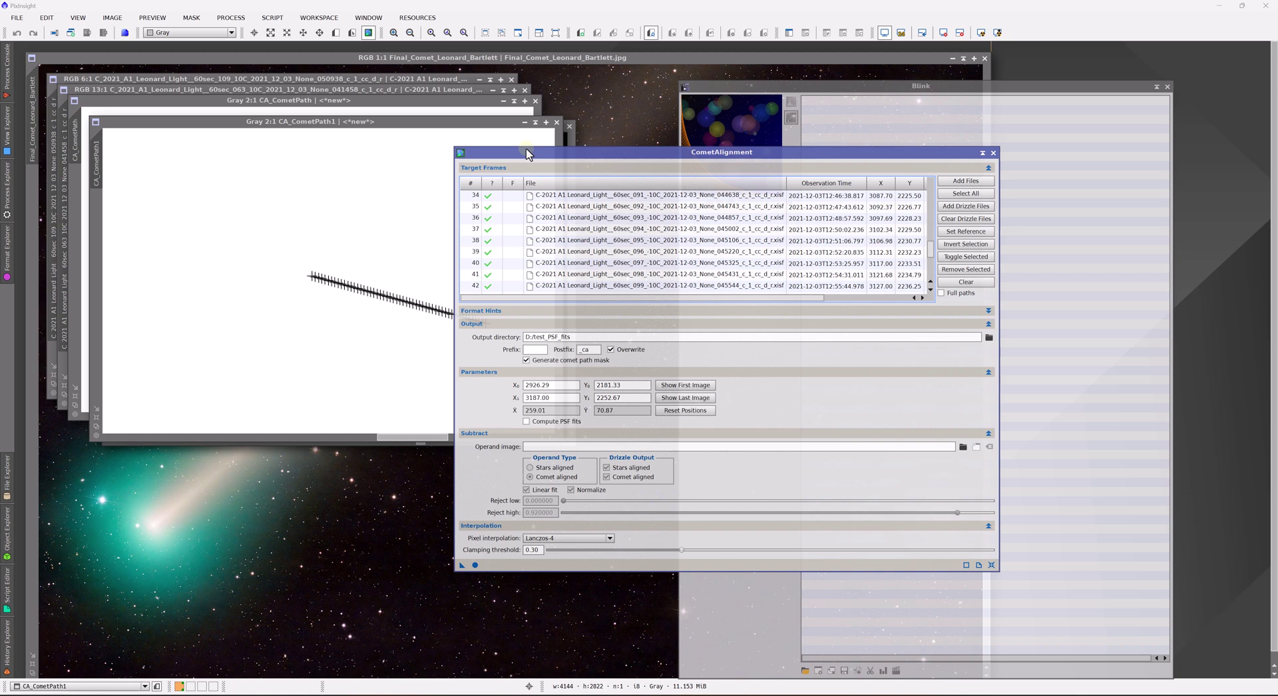